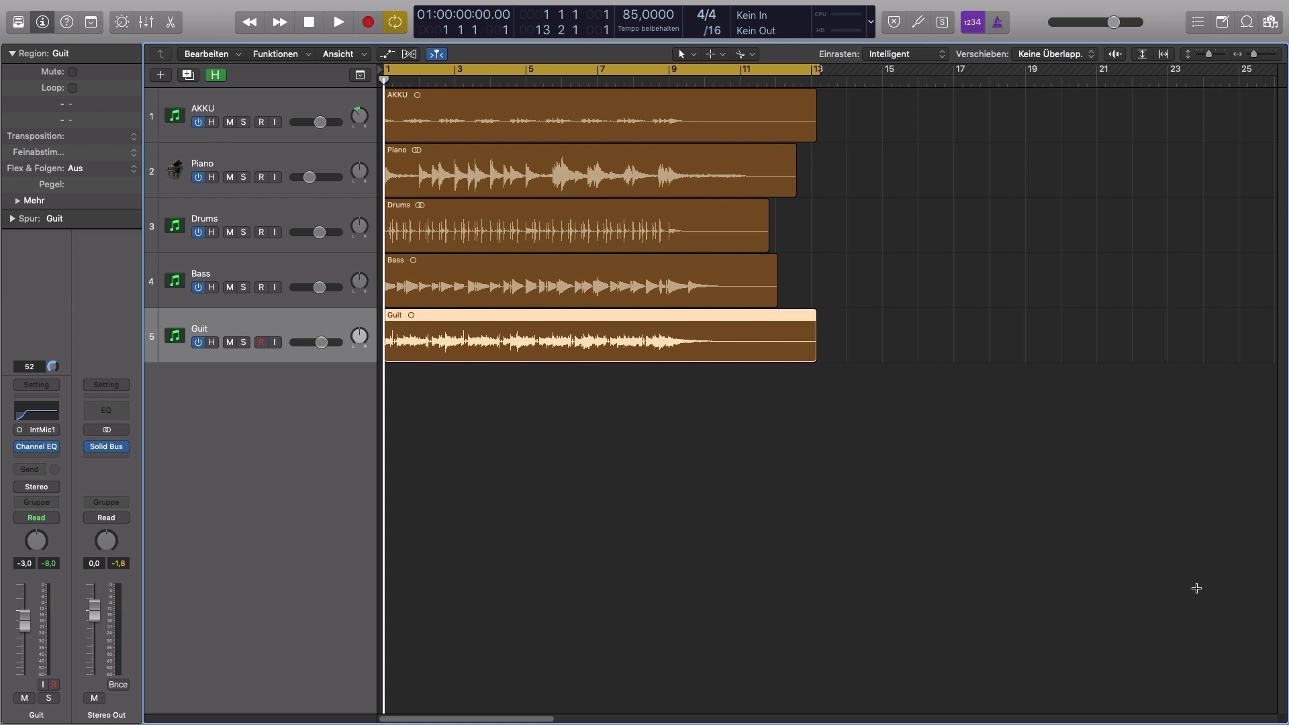
# Step: Play the full mix, solo the Guit track during playback and stop
pyautogui.press('space')
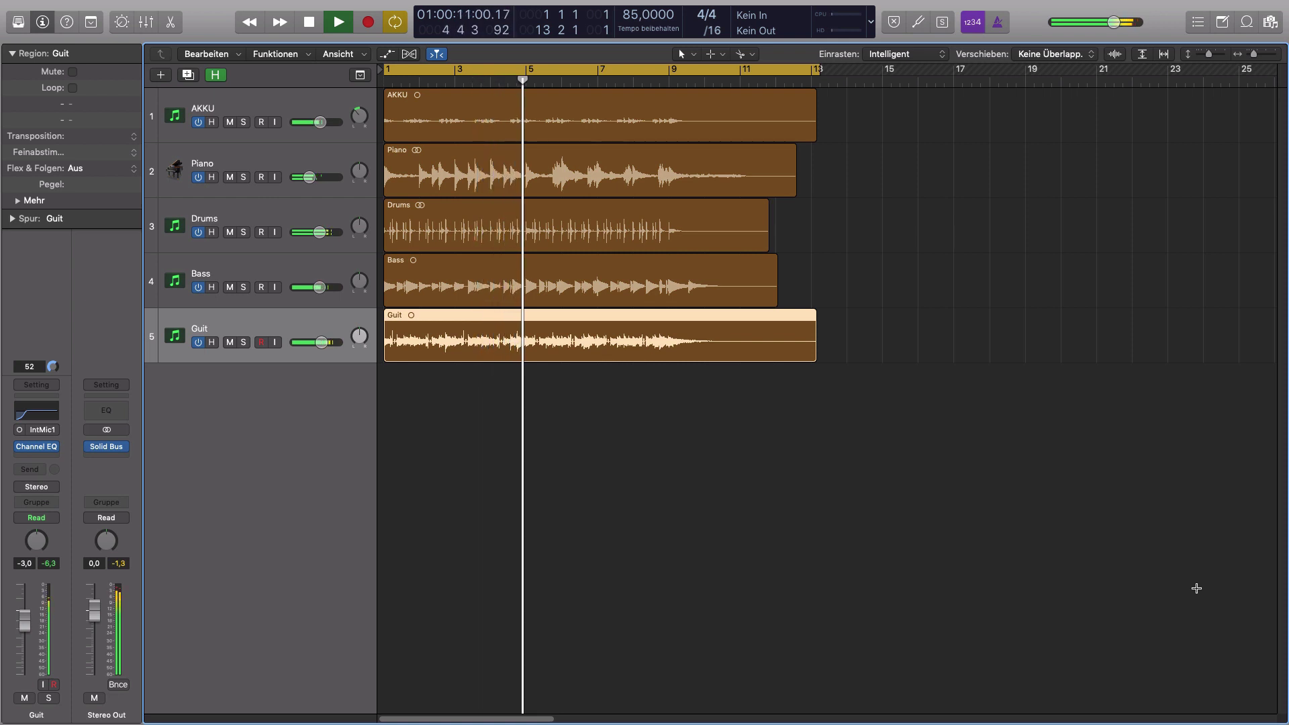
pyautogui.click(244, 342)
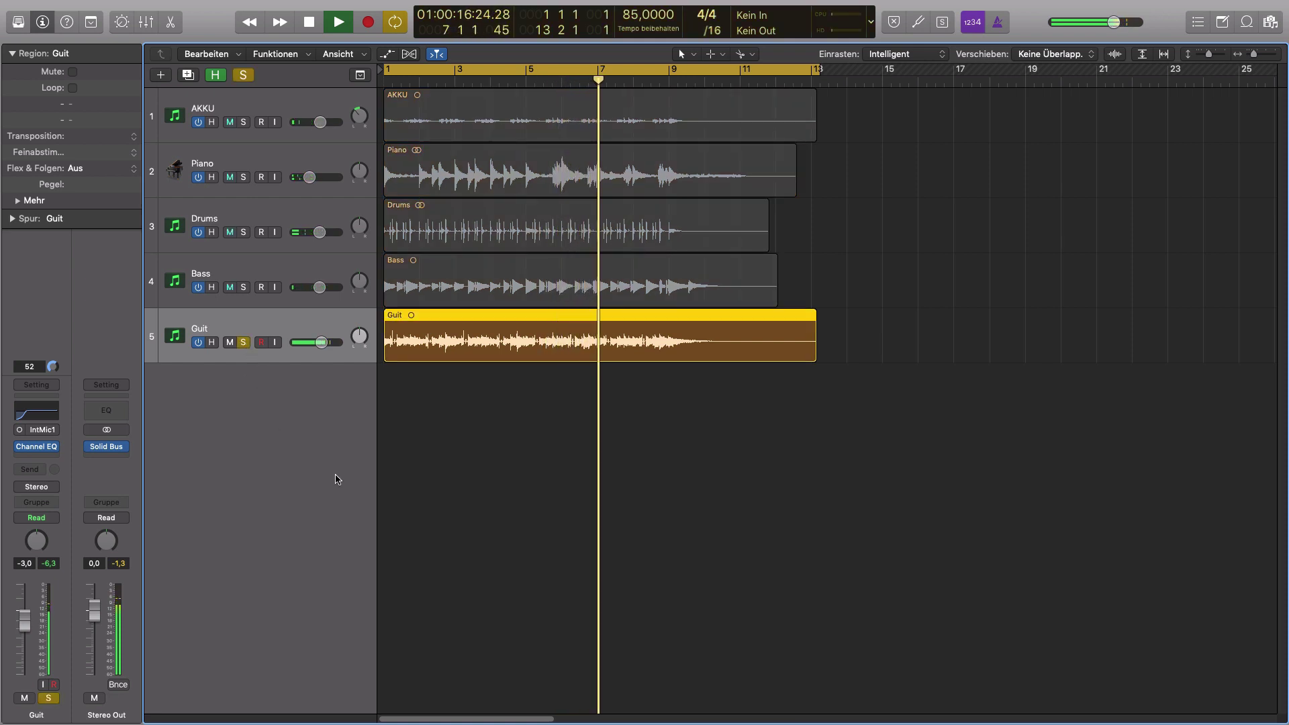
pyautogui.press('space')
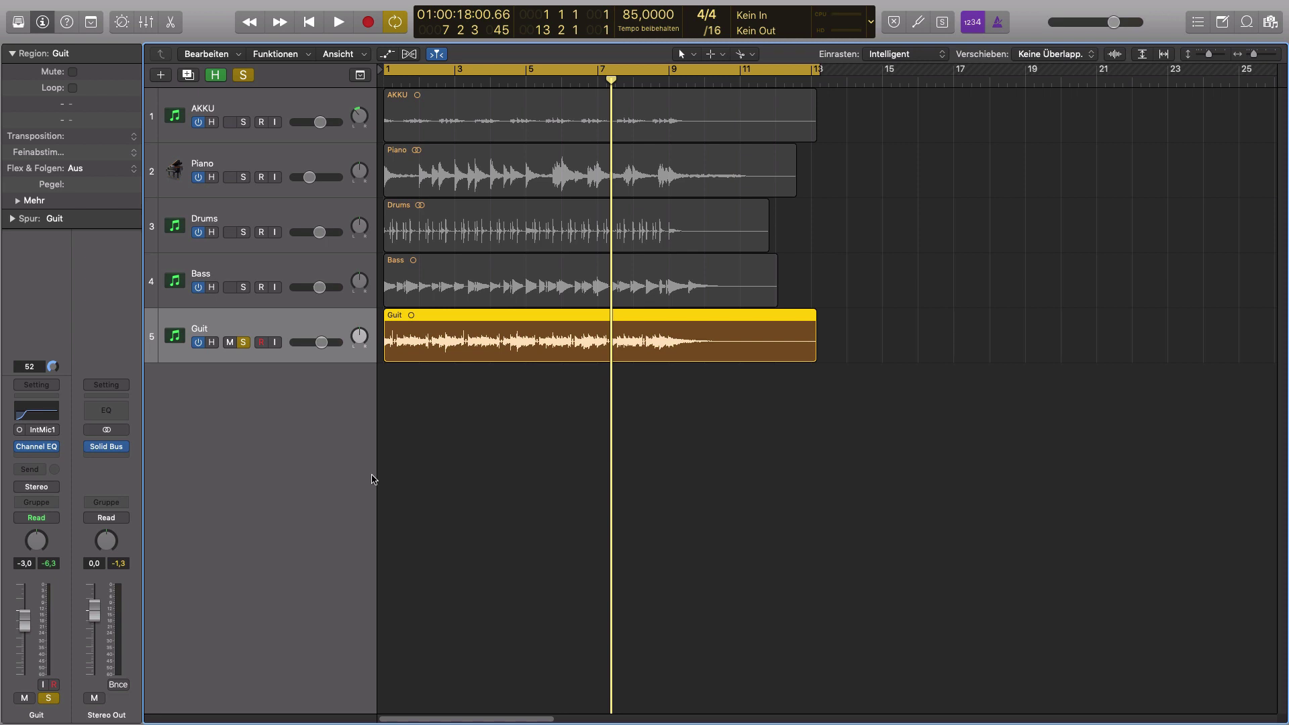
pyautogui.click(50, 446)
pyautogui.moveTo(116, 534)
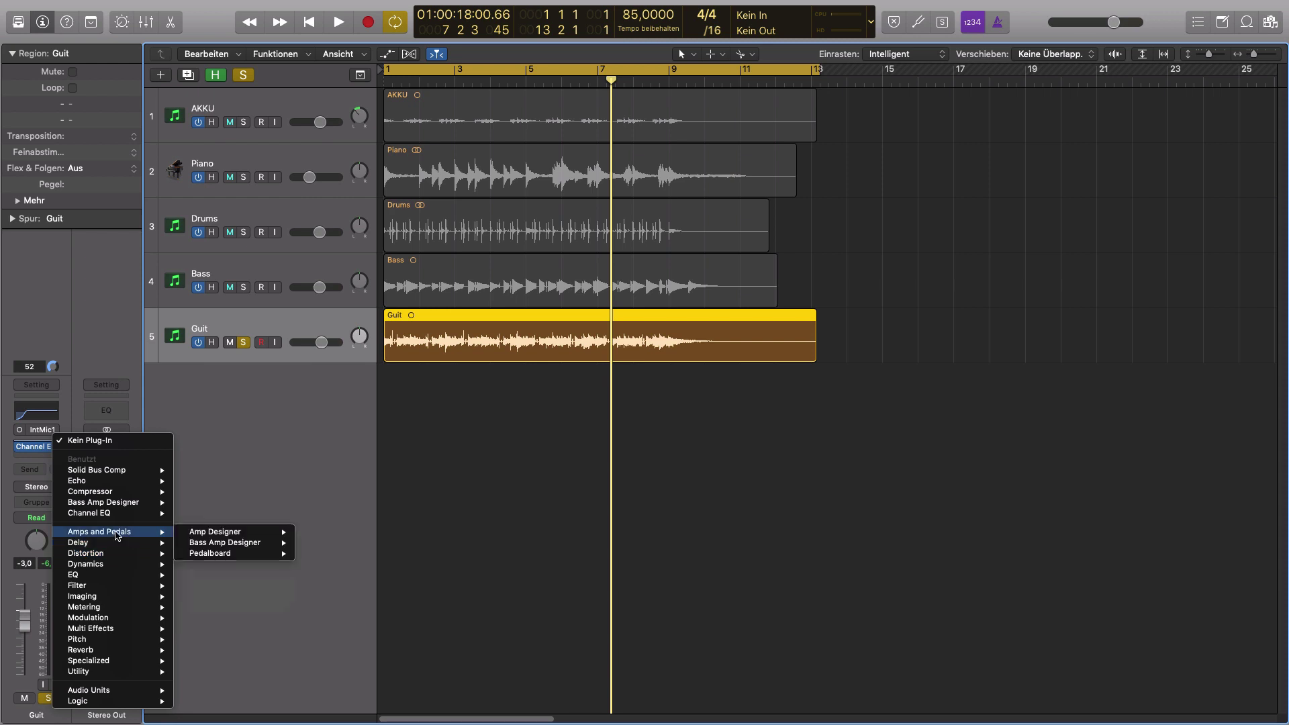
pyautogui.moveTo(264, 534)
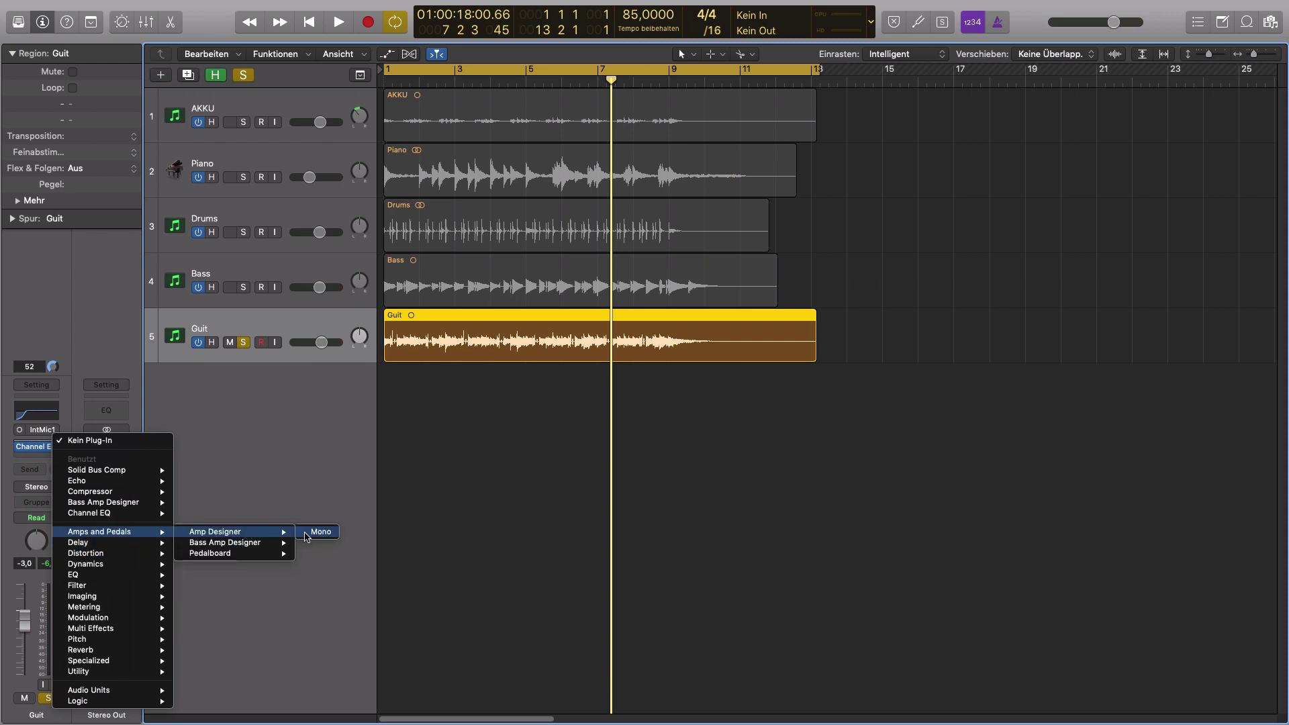
pyautogui.click(427, 521)
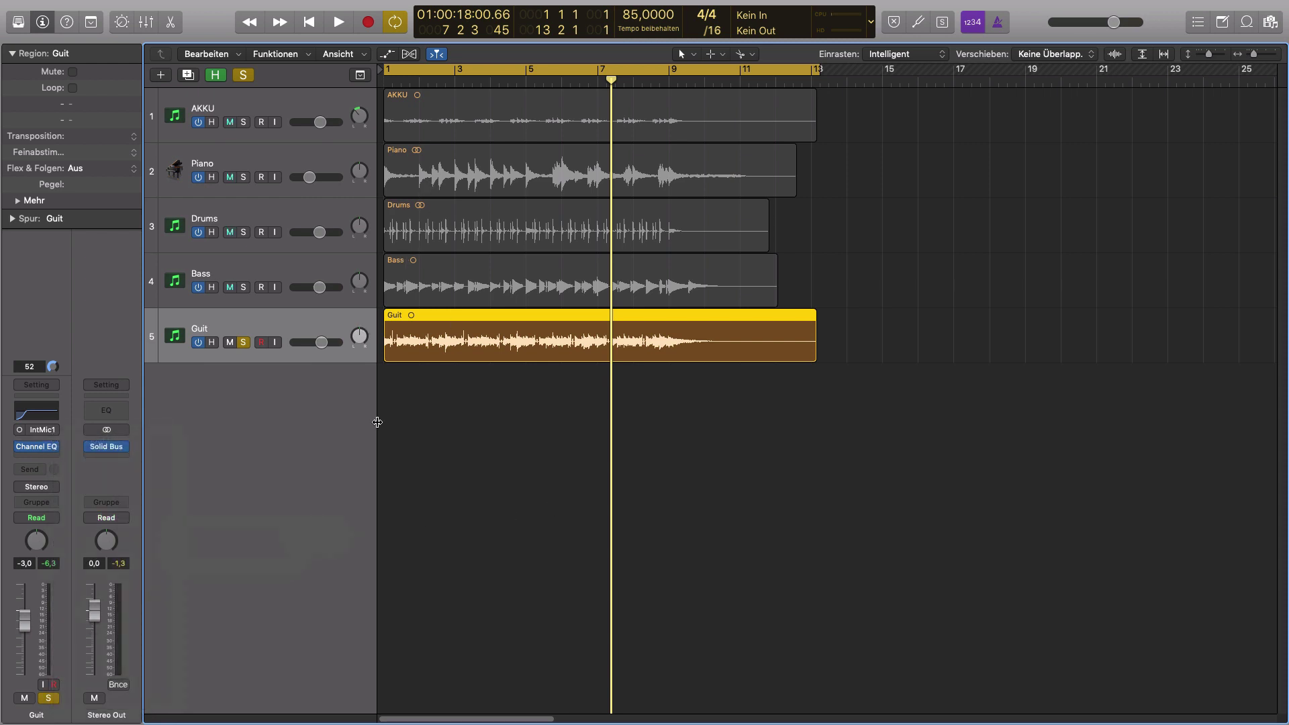
# Step: Listen to the soloed guitar from the start of the project
pyautogui.press('Return')
pyautogui.press('space')
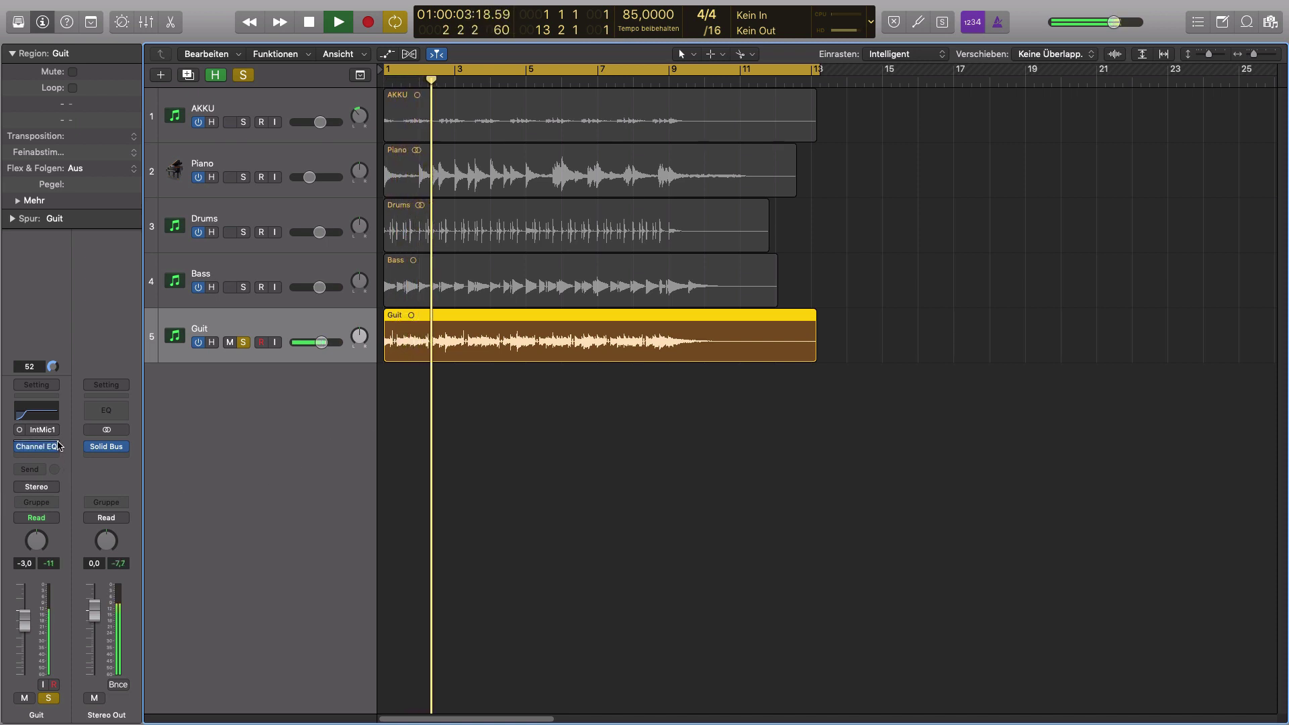
pyautogui.press('space')
# Step: Insert the mono Amp Designer ahead of the Channel EQ on the Guit track and place its window below the tracks
pyautogui.click(41, 457)
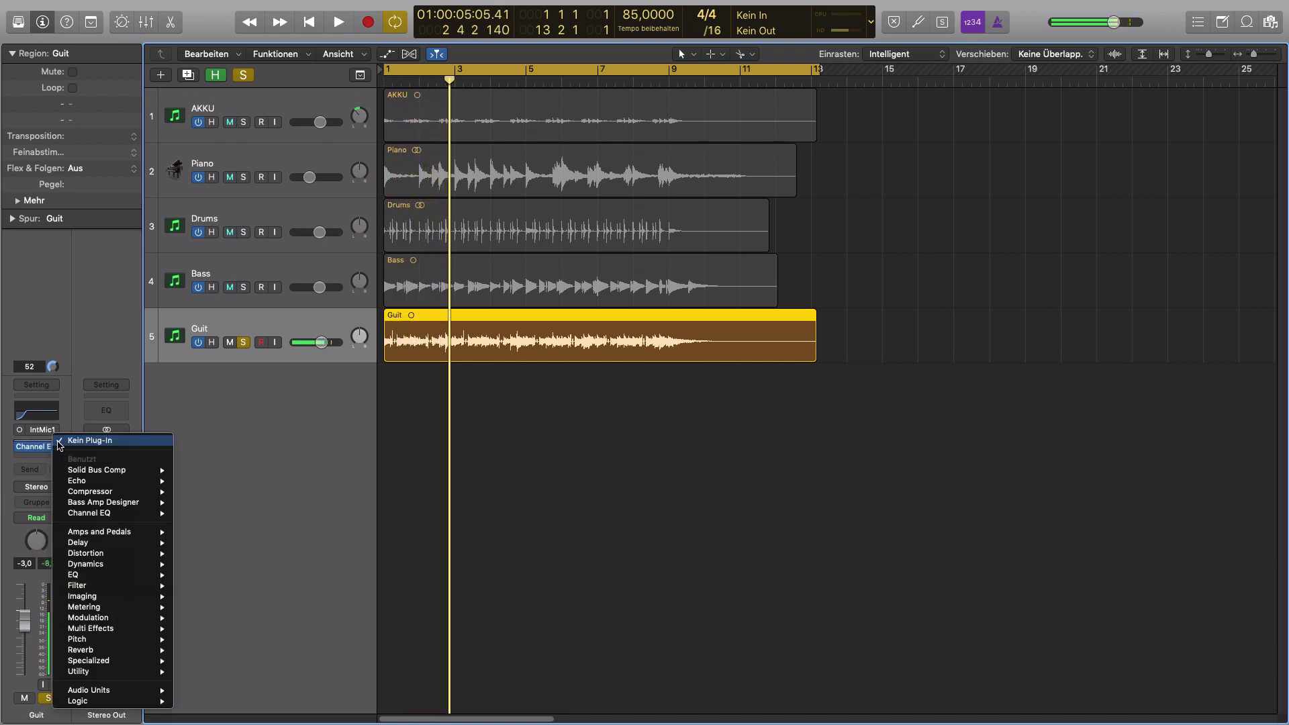
pyautogui.moveTo(115, 536)
pyautogui.moveTo(232, 532)
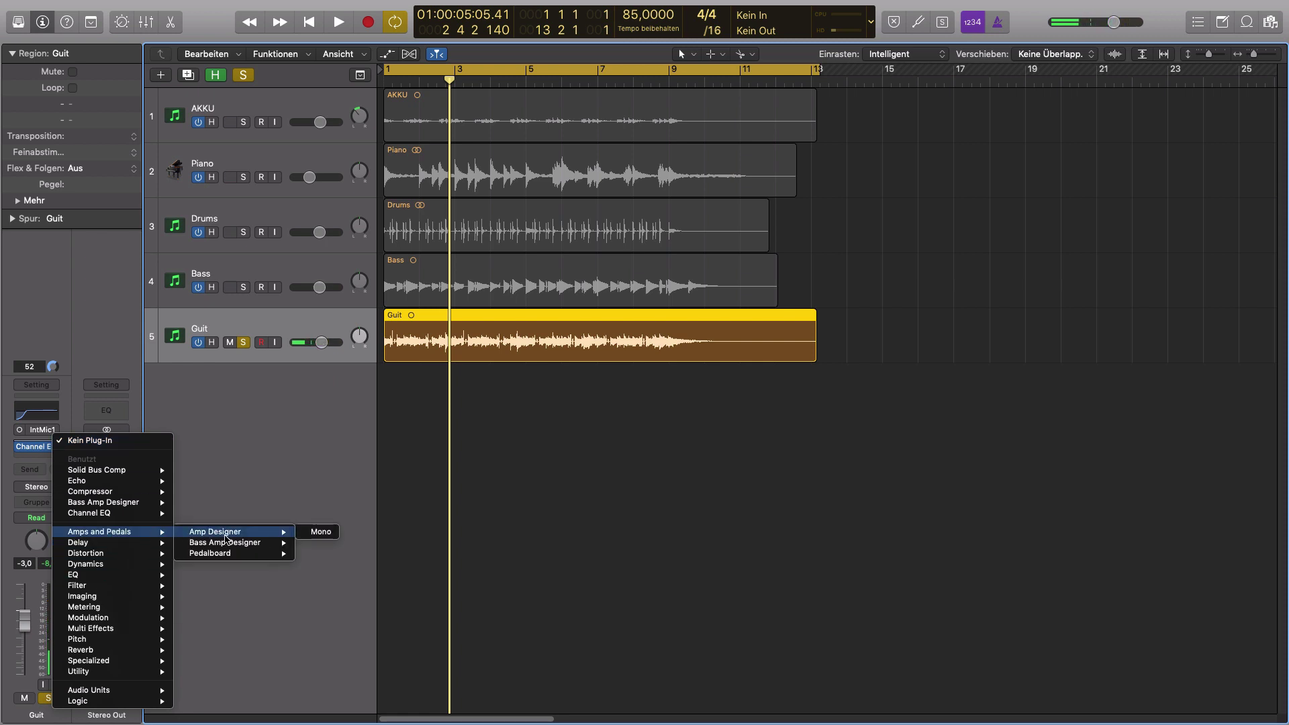
pyautogui.click(321, 533)
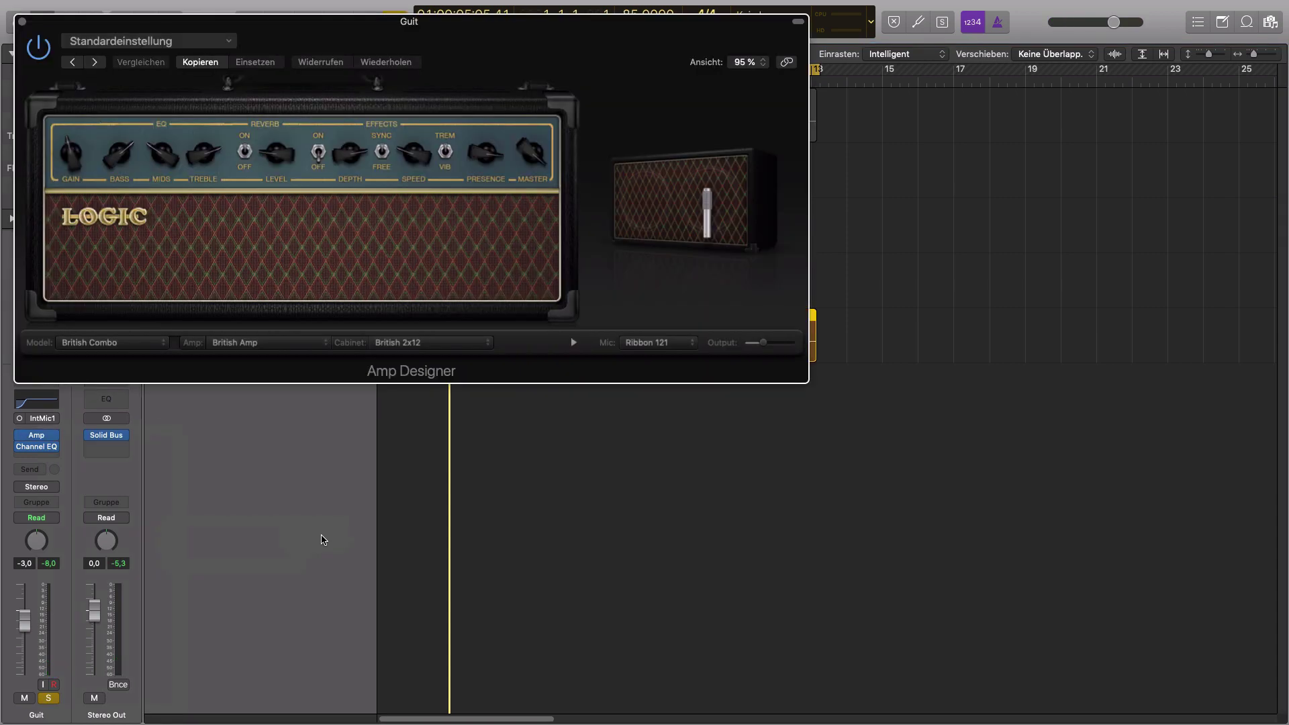
pyautogui.moveTo(544, 83); pyautogui.dragTo(887, 388)
pyautogui.moveTo(833, 304); pyautogui.dragTo(815, 377)
# Step: Bypass Amp Designer, play the guitar, and reactivate the plug-in during playback to compare the dry and amped sound
pyautogui.click(348, 401)
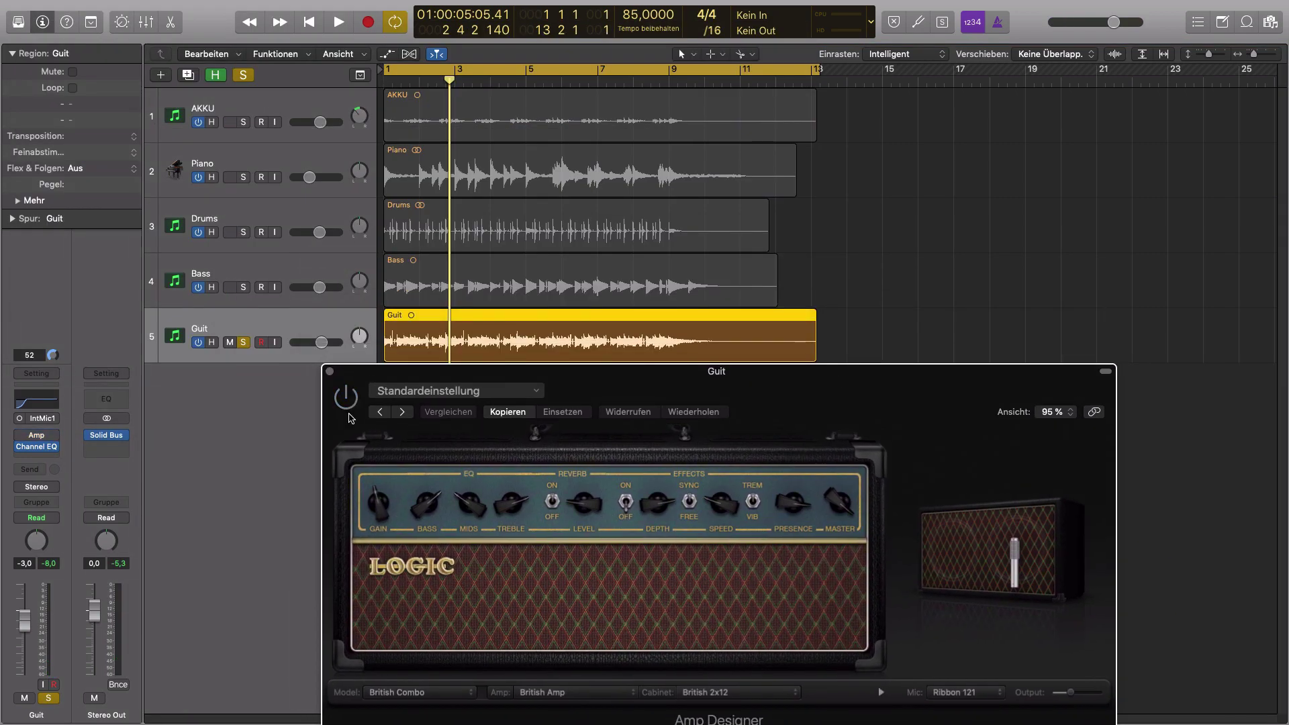
pyautogui.press('space')
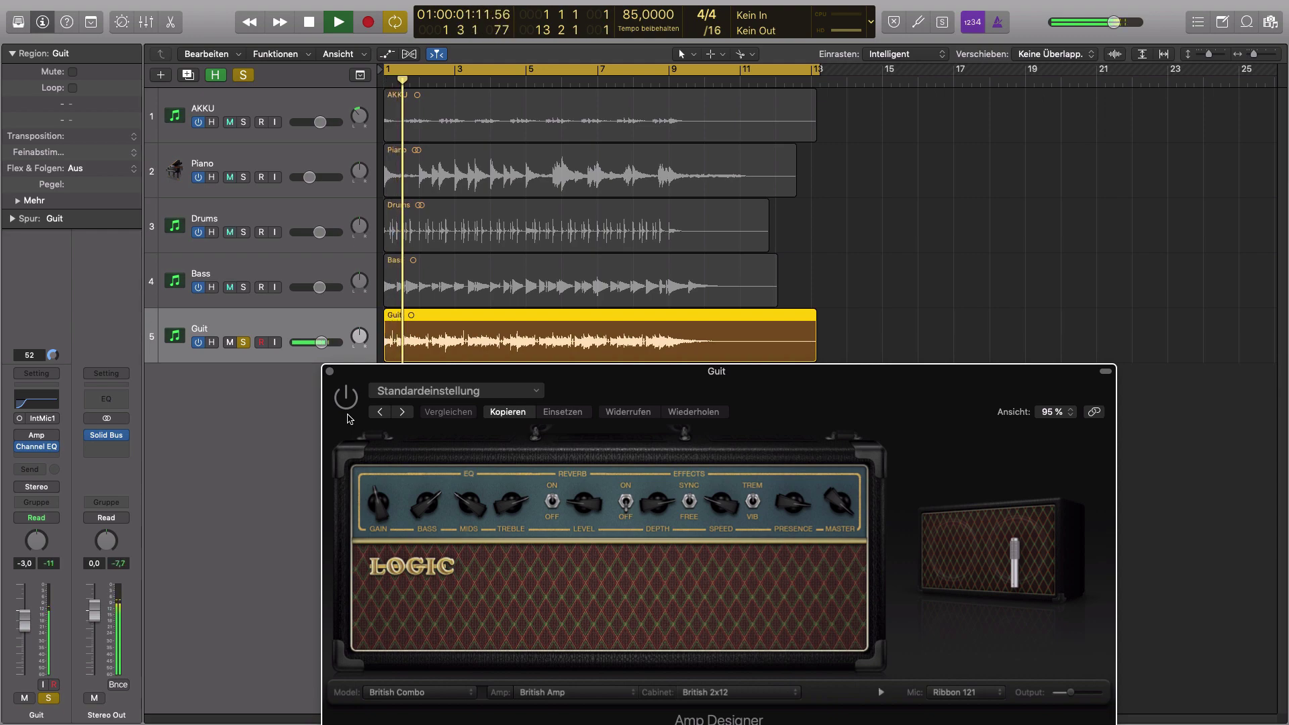
pyautogui.click(352, 407)
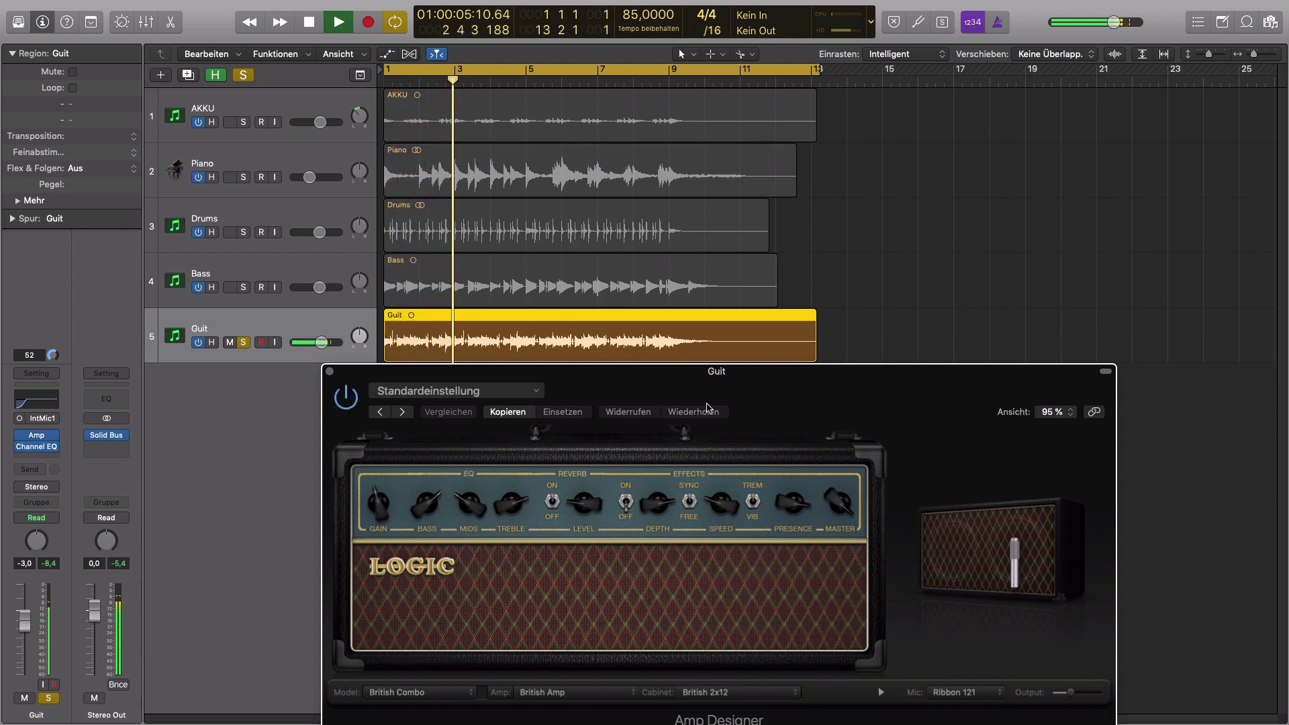
pyautogui.moveTo(686, 393); pyautogui.dragTo(732, 176)
pyautogui.press('space')
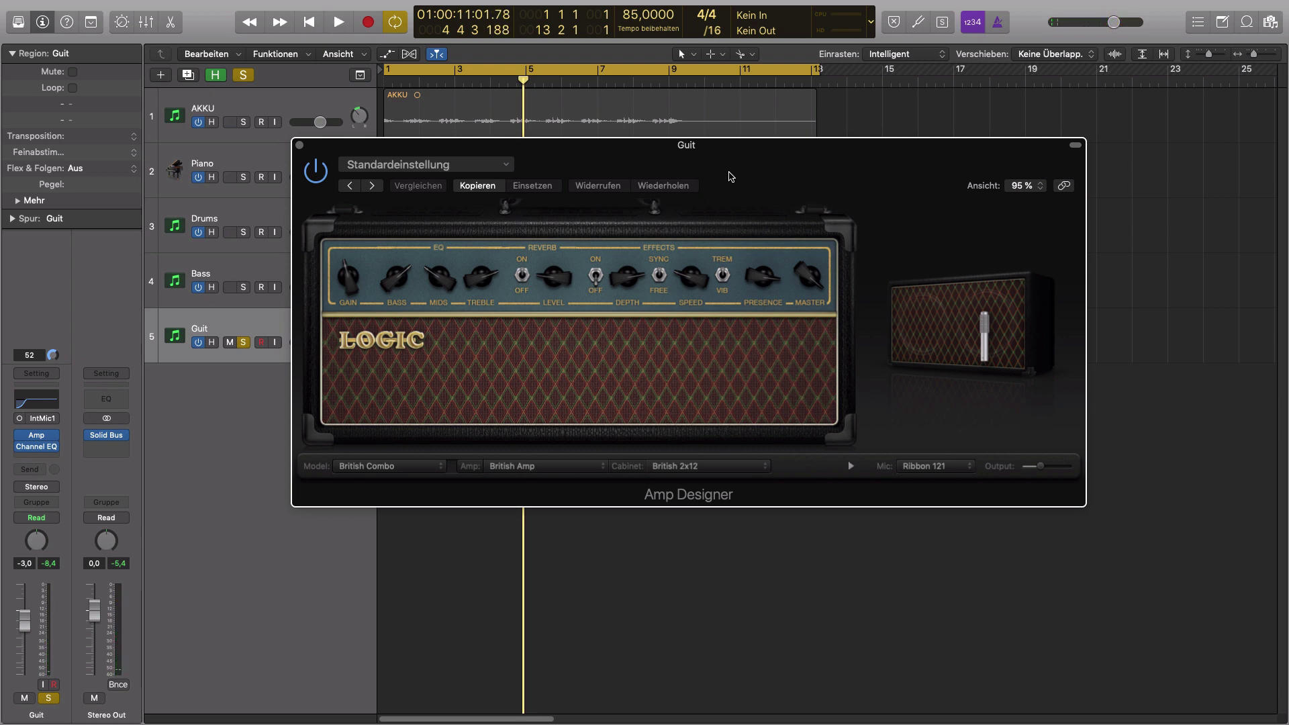
# Step: Move the Amp Designer window clear of the tracks and replay the guitar for another bypassed-versus-active comparison
pyautogui.moveTo(730, 177); pyautogui.dragTo(743, 176)
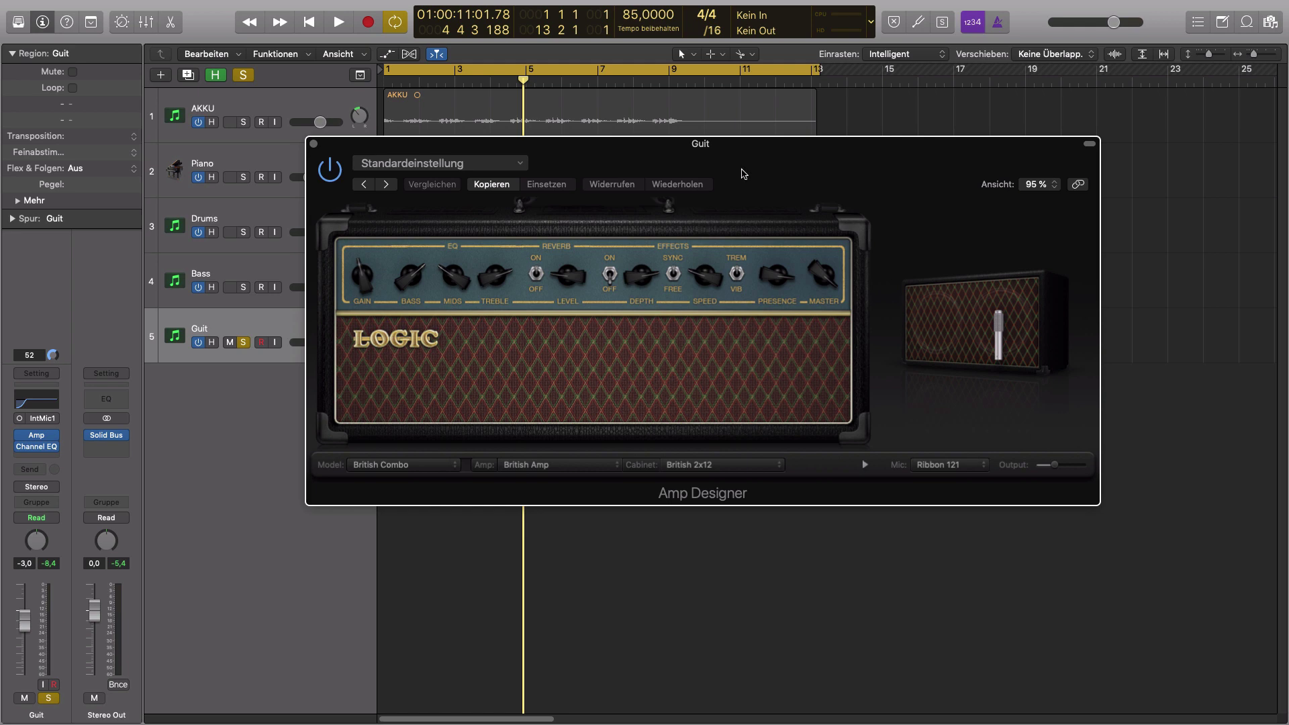
pyautogui.moveTo(744, 174); pyautogui.dragTo(779, 199)
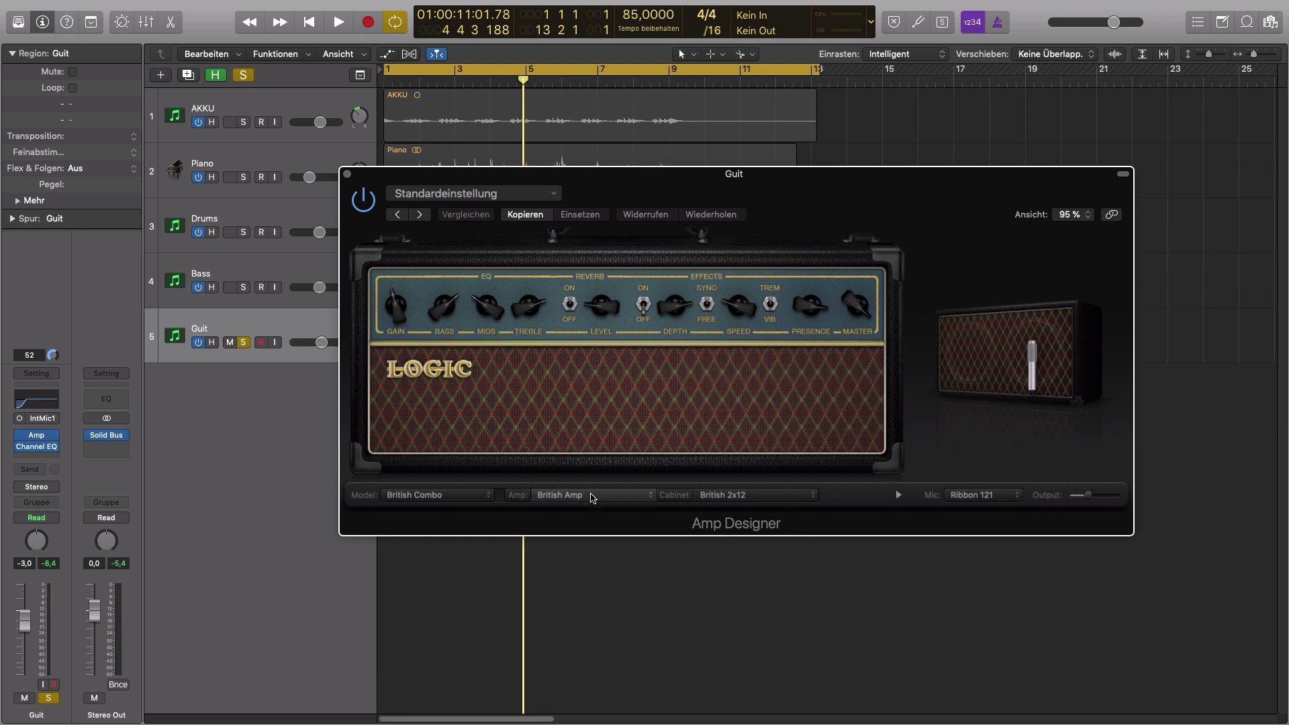
pyautogui.moveTo(674, 189); pyautogui.dragTo(686, 388)
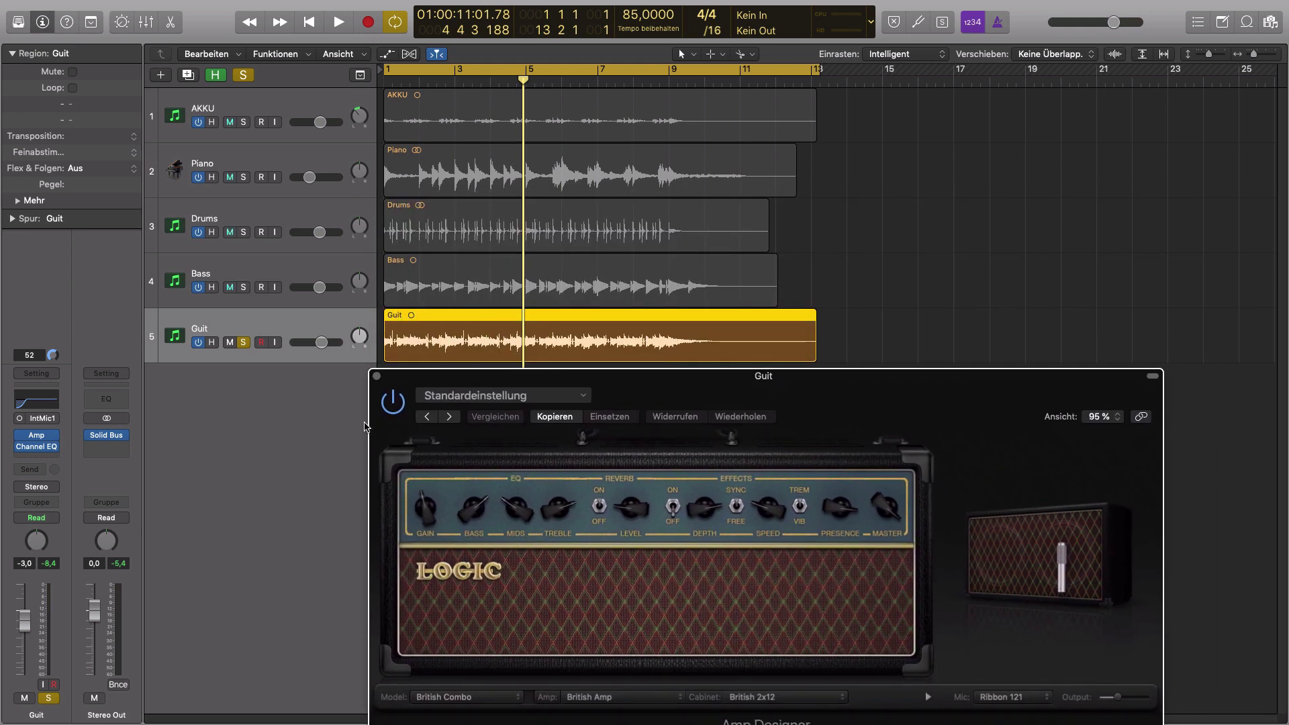
pyautogui.press('space')
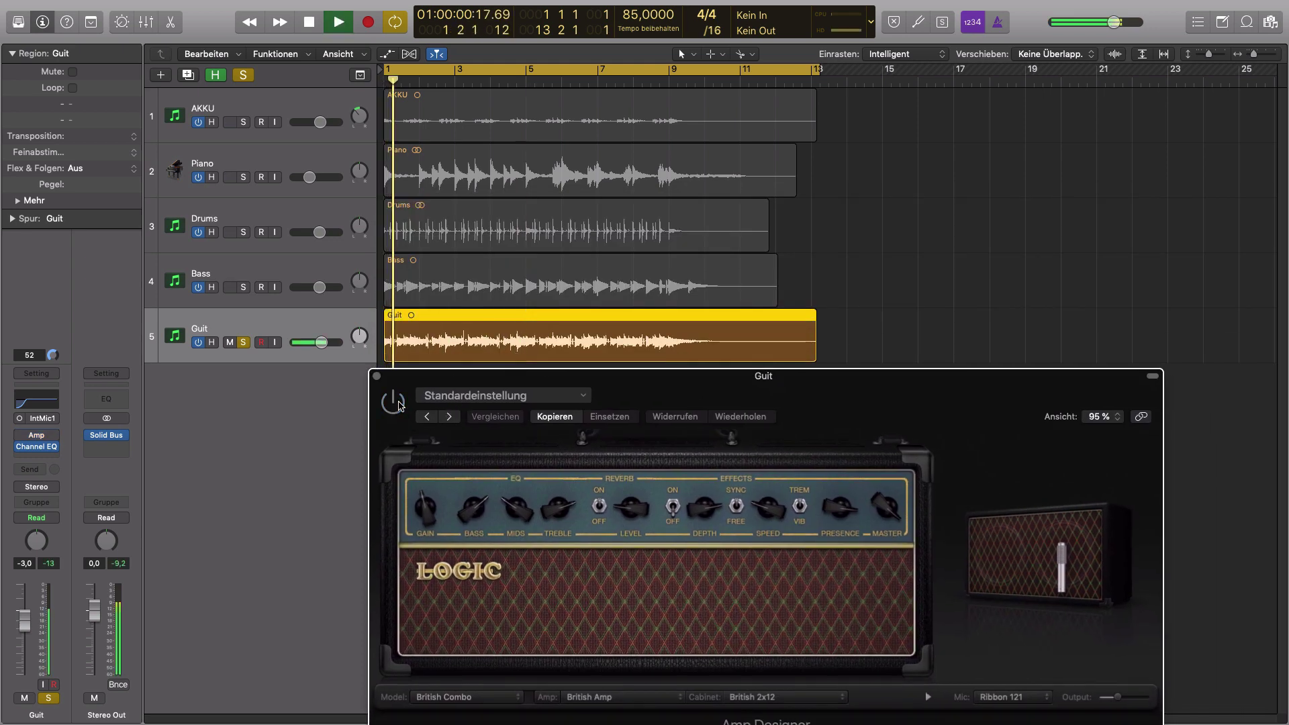
pyautogui.press('space')
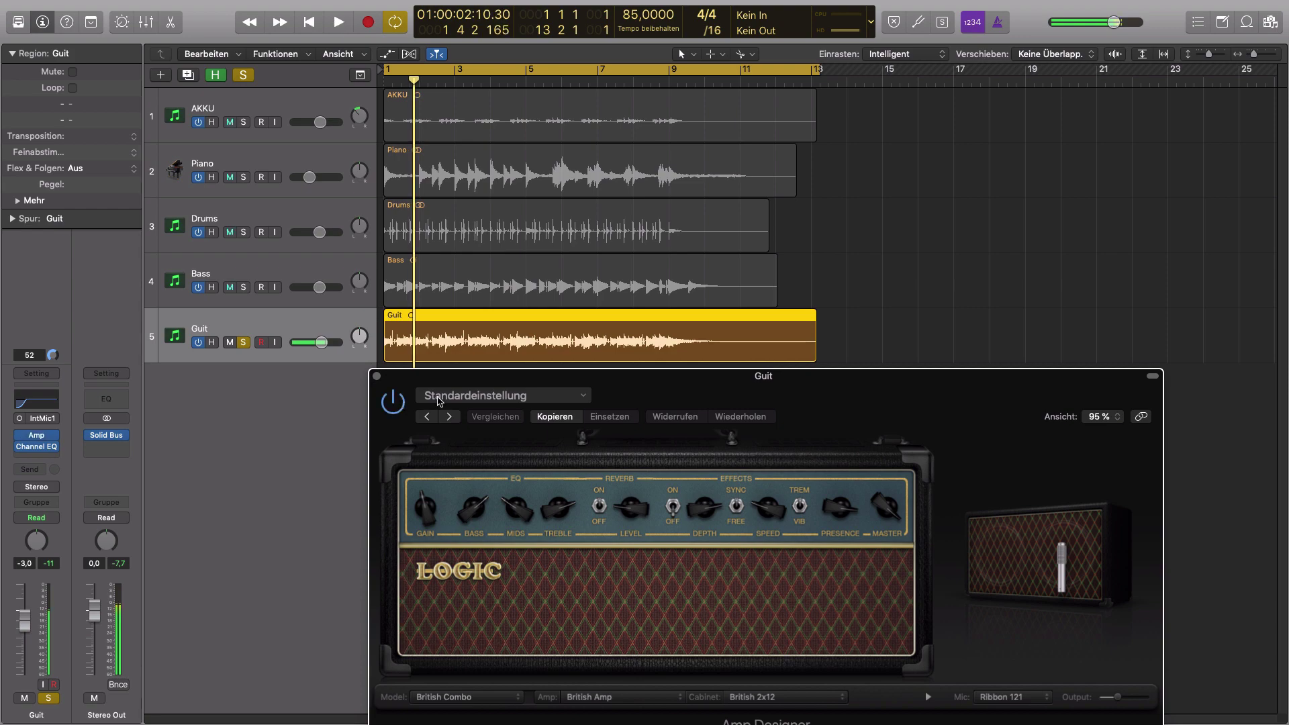
# Step: Adjust Amp Designer's Gain while the guitar plays
pyautogui.moveTo(660, 399); pyautogui.dragTo(678, 205)
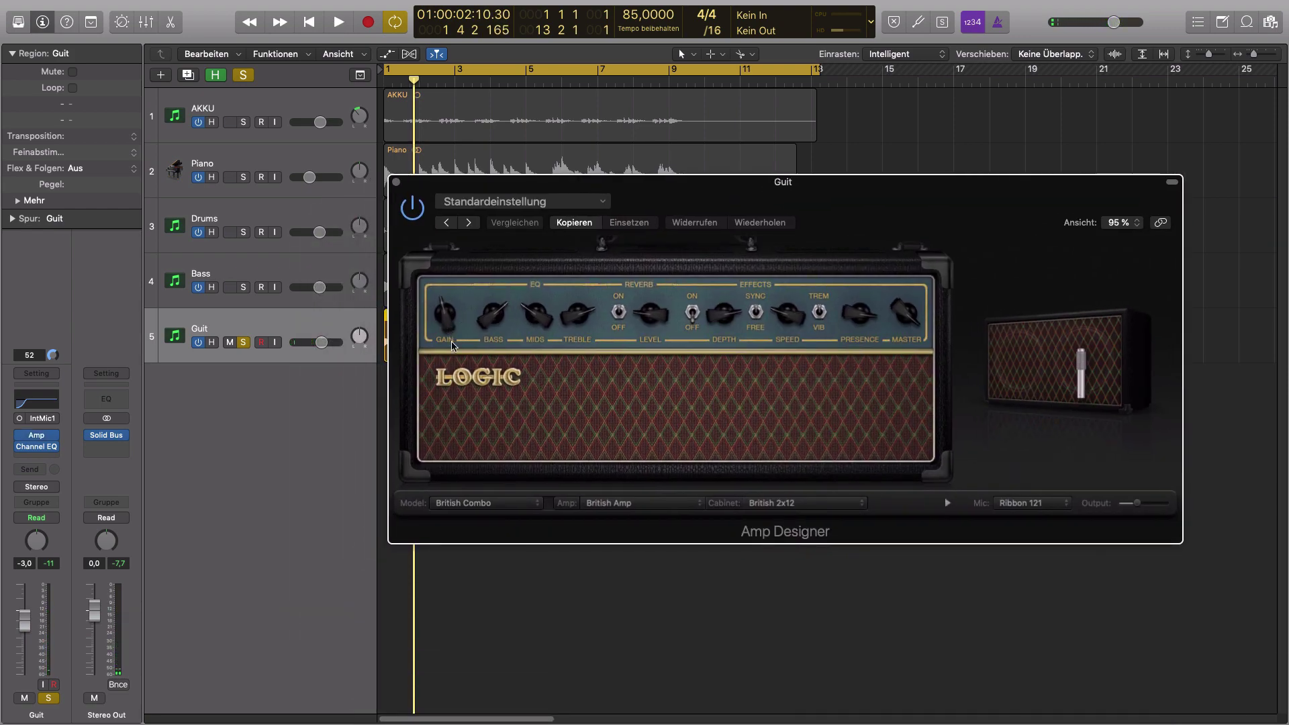
pyautogui.moveTo(615, 214); pyautogui.dragTo(626, 214)
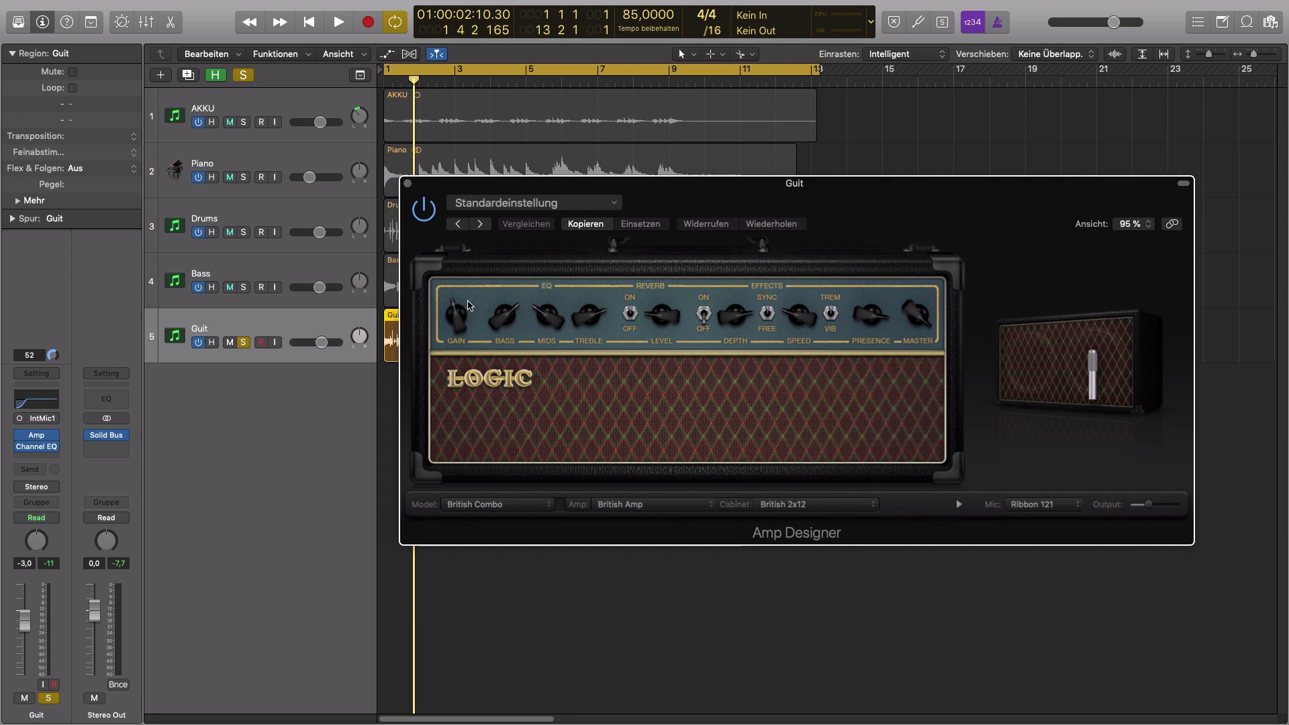
pyautogui.press('space')
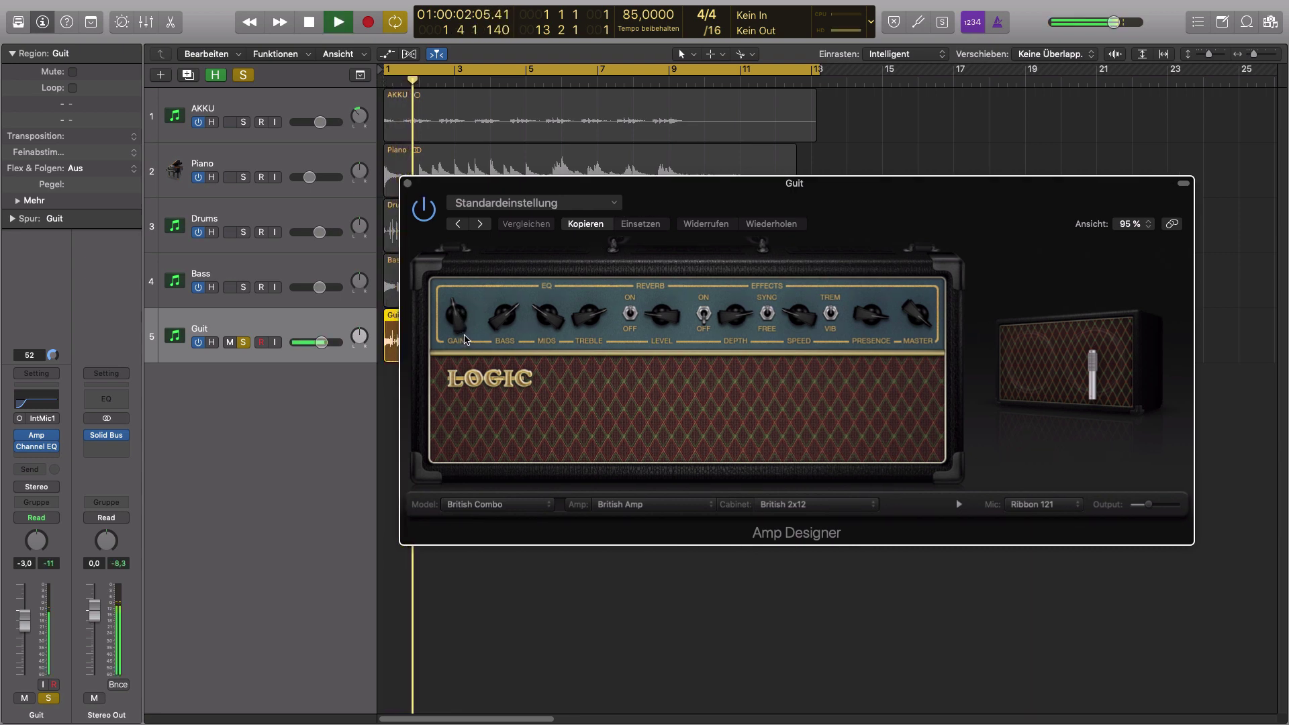
pyautogui.moveTo(458, 320); pyautogui.dragTo(430, 284)
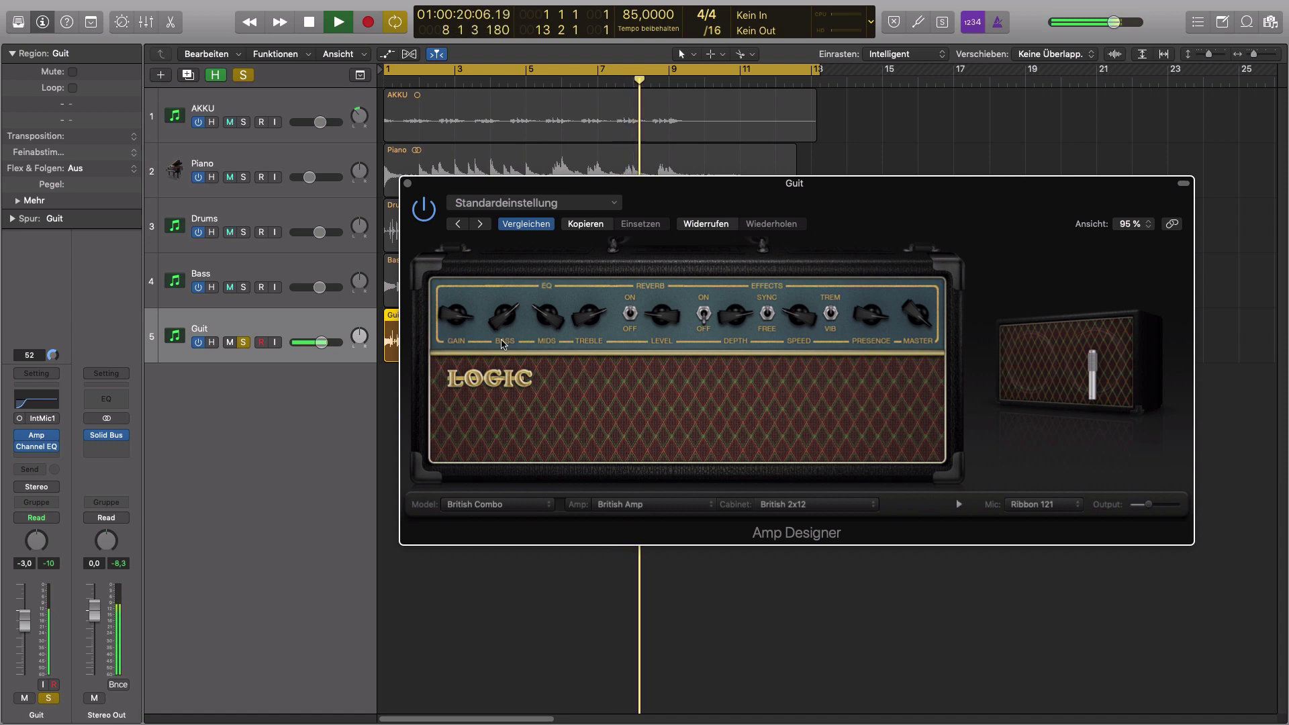
pyautogui.press('space')
# Step: Choose Boutique Spring as the amp's reverb type and play the guitar briefly to hear it
pyautogui.moveTo(821, 201); pyautogui.dragTo(783, 222)
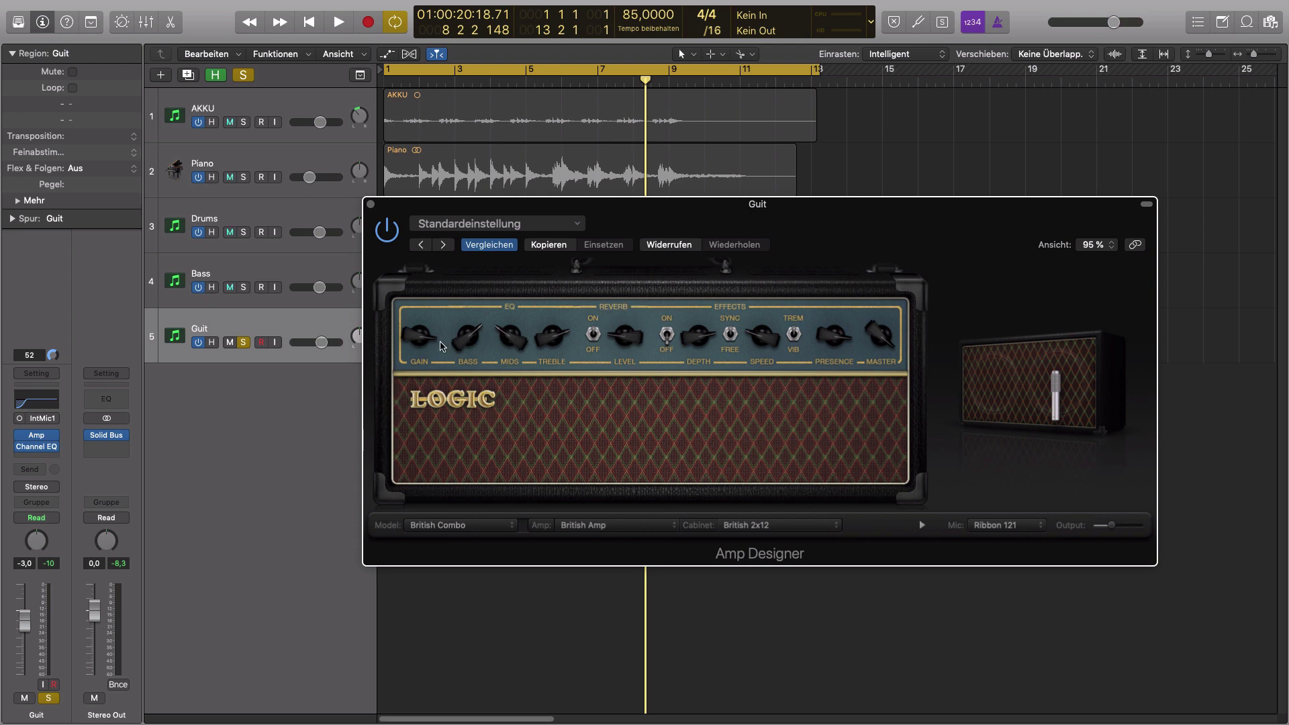
pyautogui.click(636, 308)
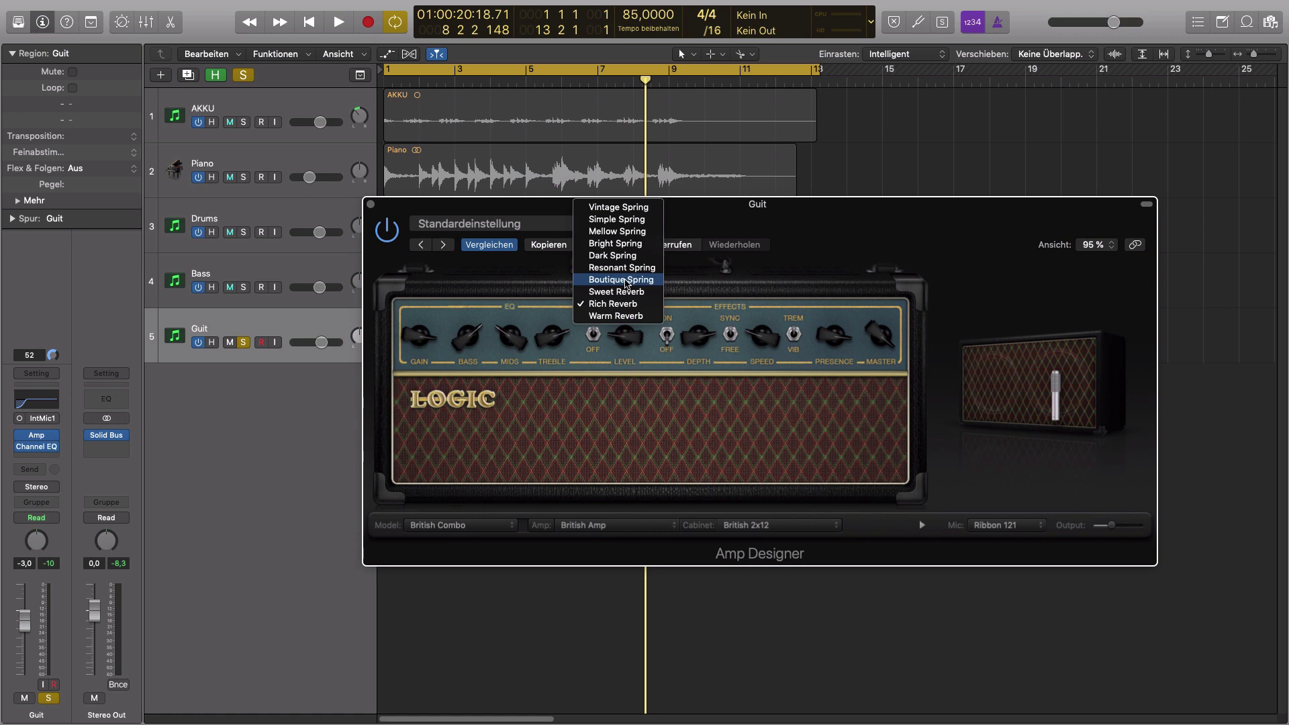
pyautogui.click(624, 281)
pyautogui.press('space')
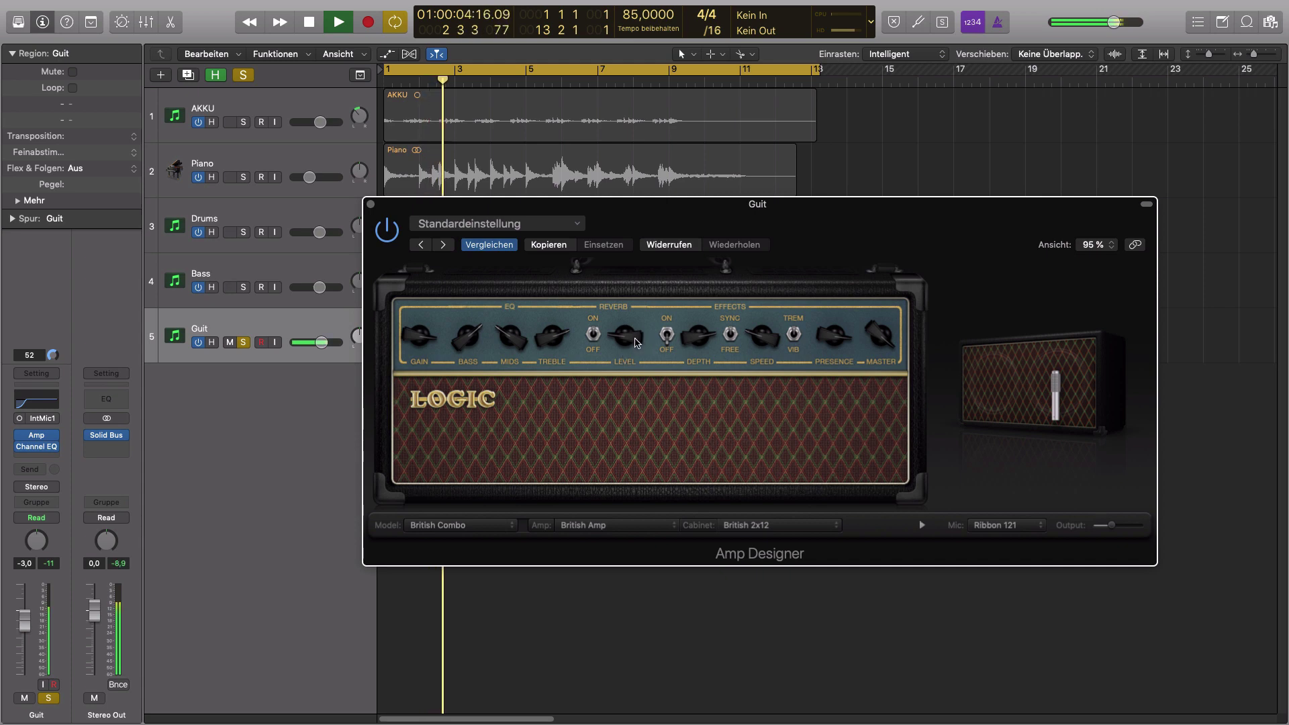
pyautogui.press('space')
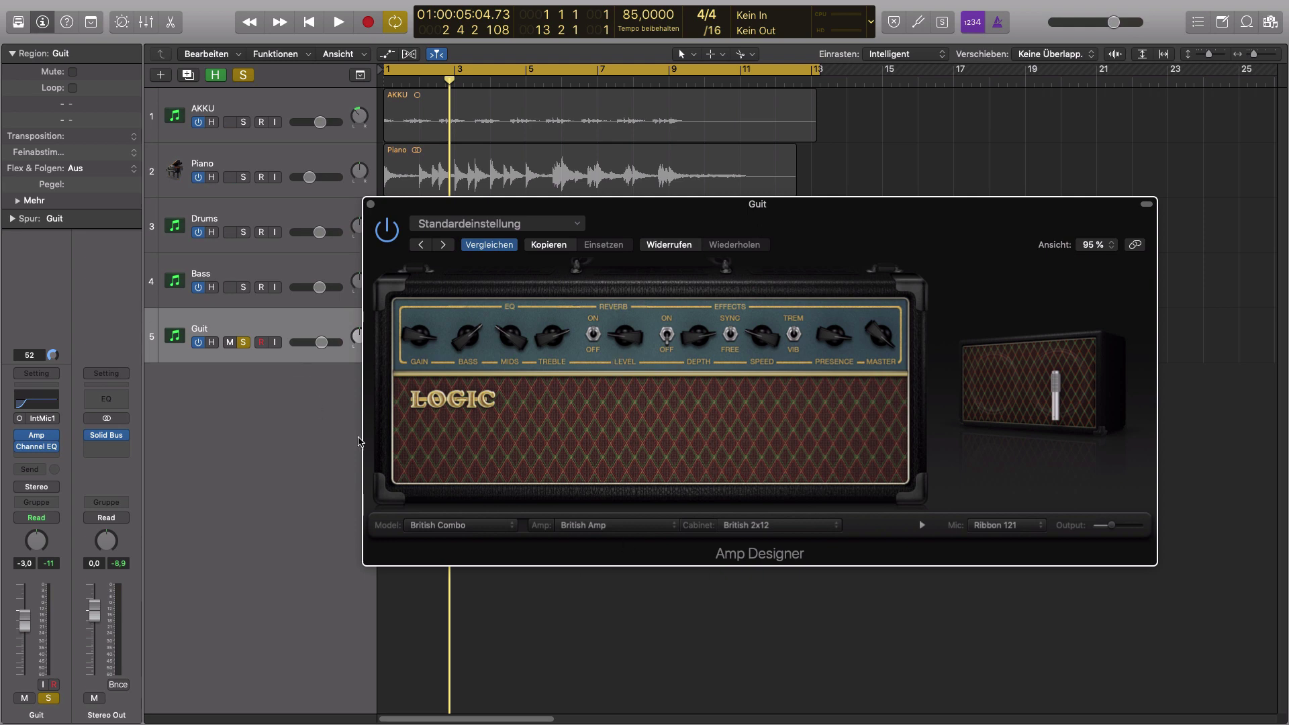
pyautogui.moveTo(755, 374)
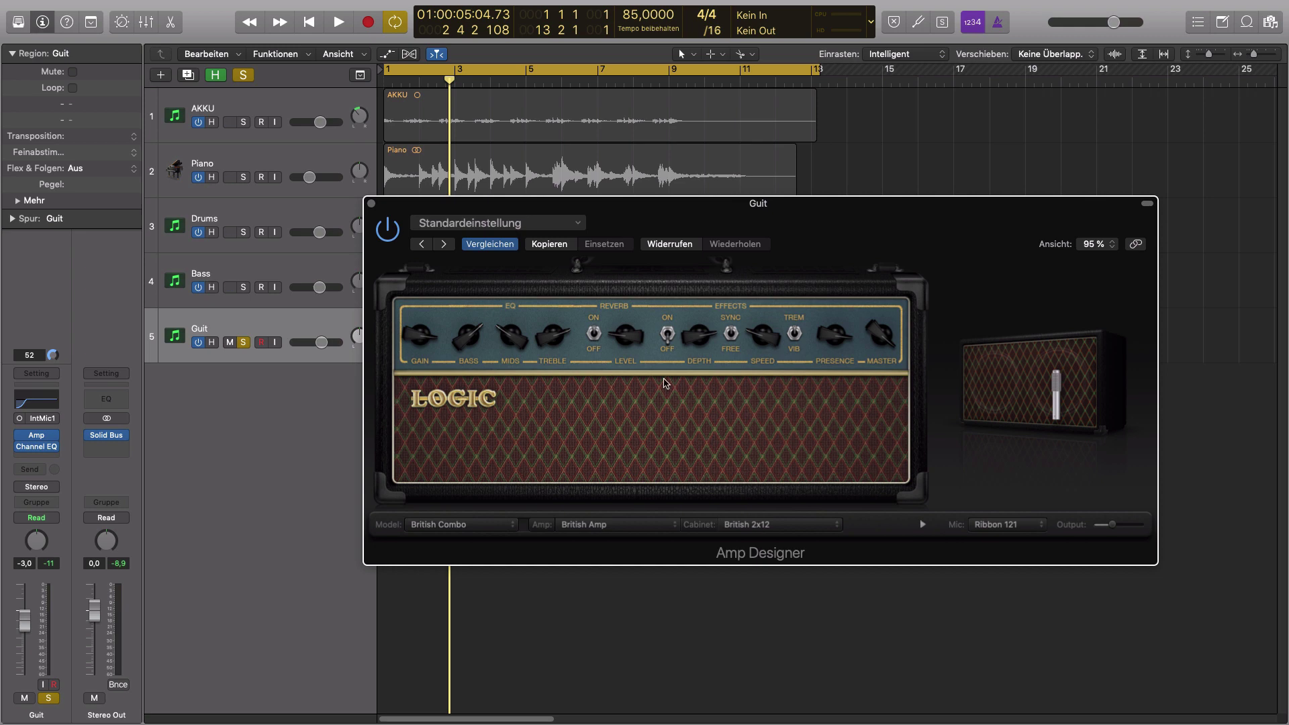
pyautogui.click(634, 306)
pyautogui.click(681, 345)
# Step: Adjust the amp's reverb Level while the guitar plays
pyautogui.press('space')
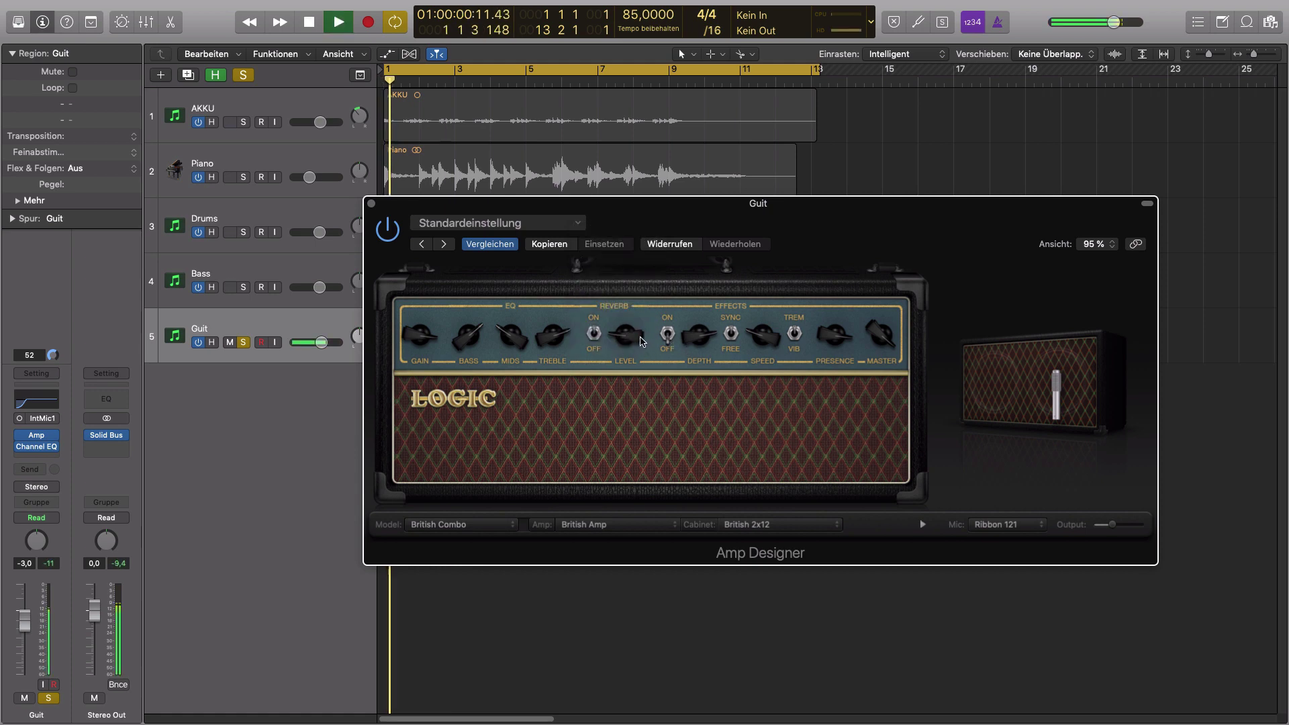
pyautogui.moveTo(628, 340)
pyautogui.mouseDown()
pyautogui.moveTo(594, 306)
pyautogui.moveTo(610, 358)
pyautogui.mouseUp()
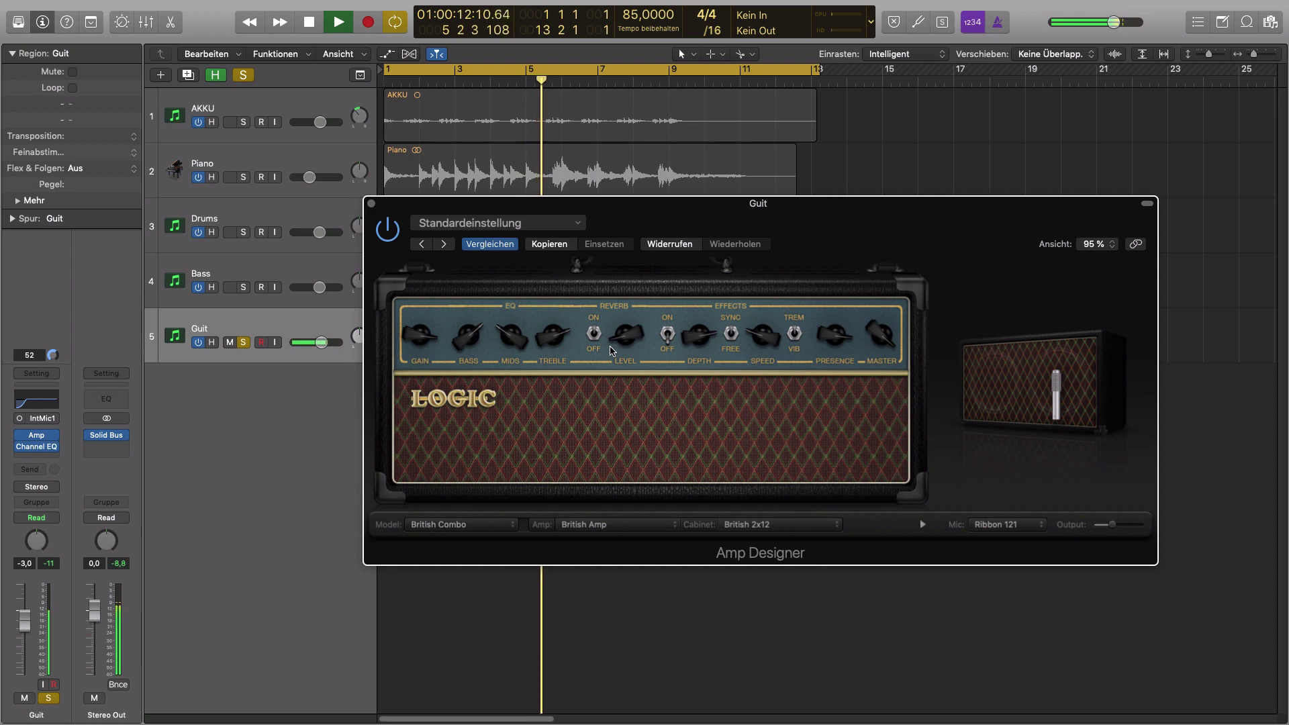
pyautogui.press('space')
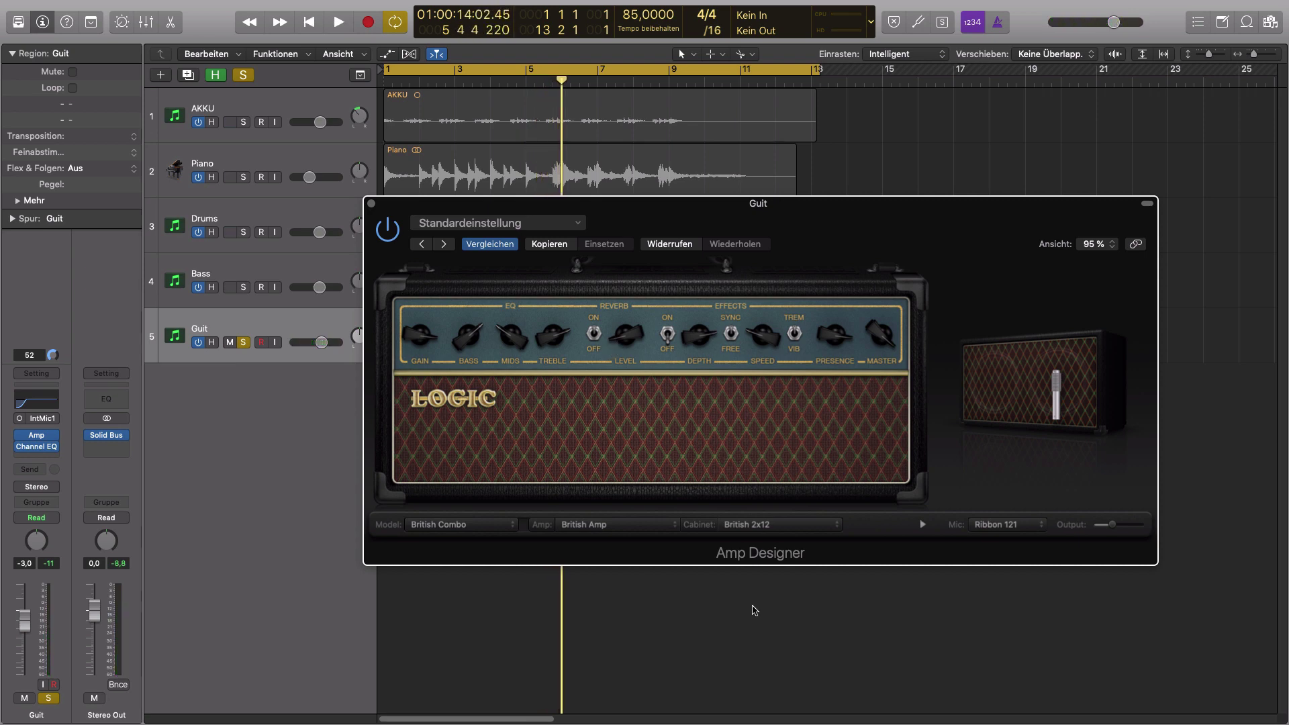
pyautogui.click(517, 528)
pyautogui.click(516, 525)
pyautogui.click(672, 527)
pyautogui.click(672, 526)
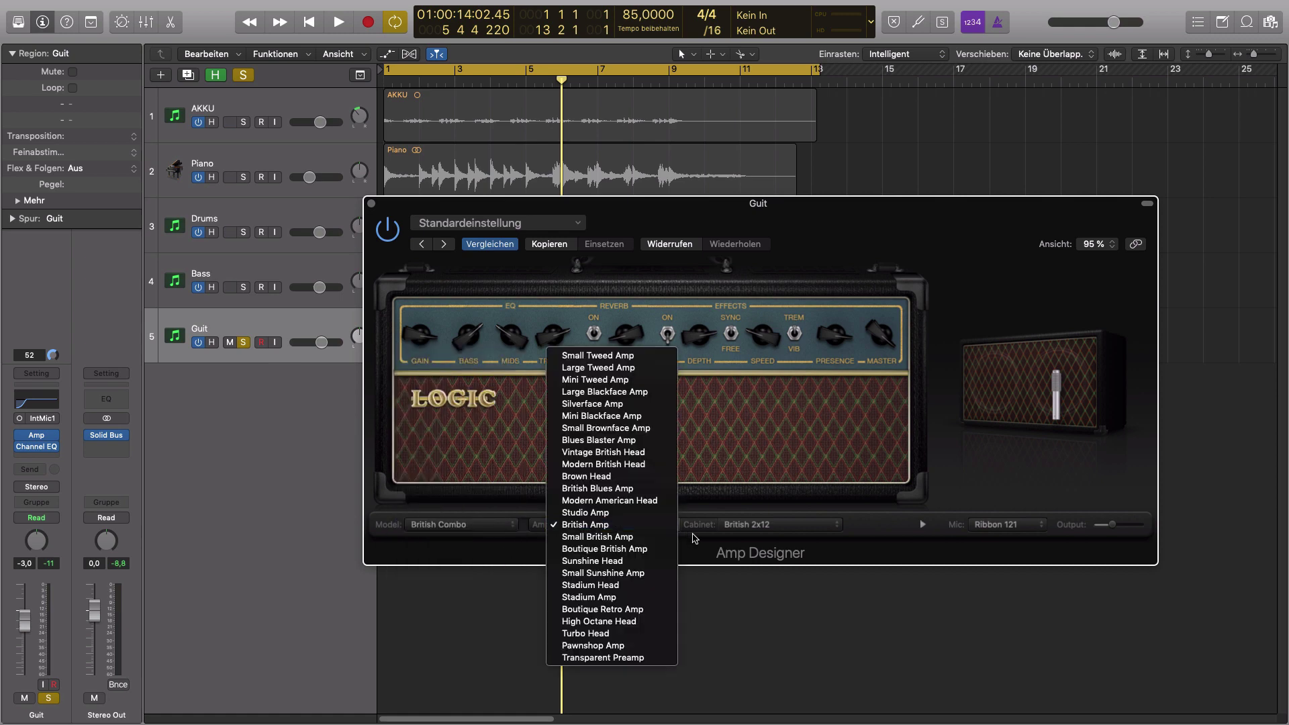
# Step: Switch the amp's cabinet to Vintage British 4x12 and play the guitar through it
pyautogui.click(839, 528)
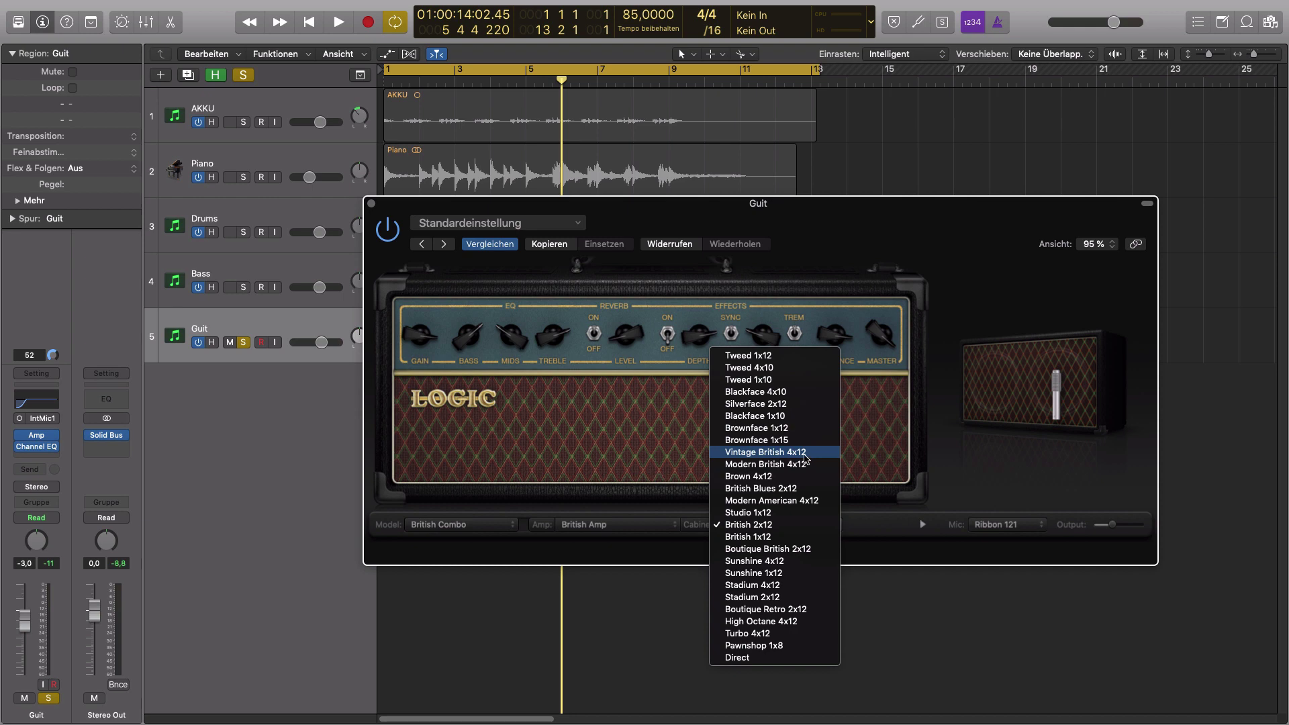
pyautogui.click(806, 456)
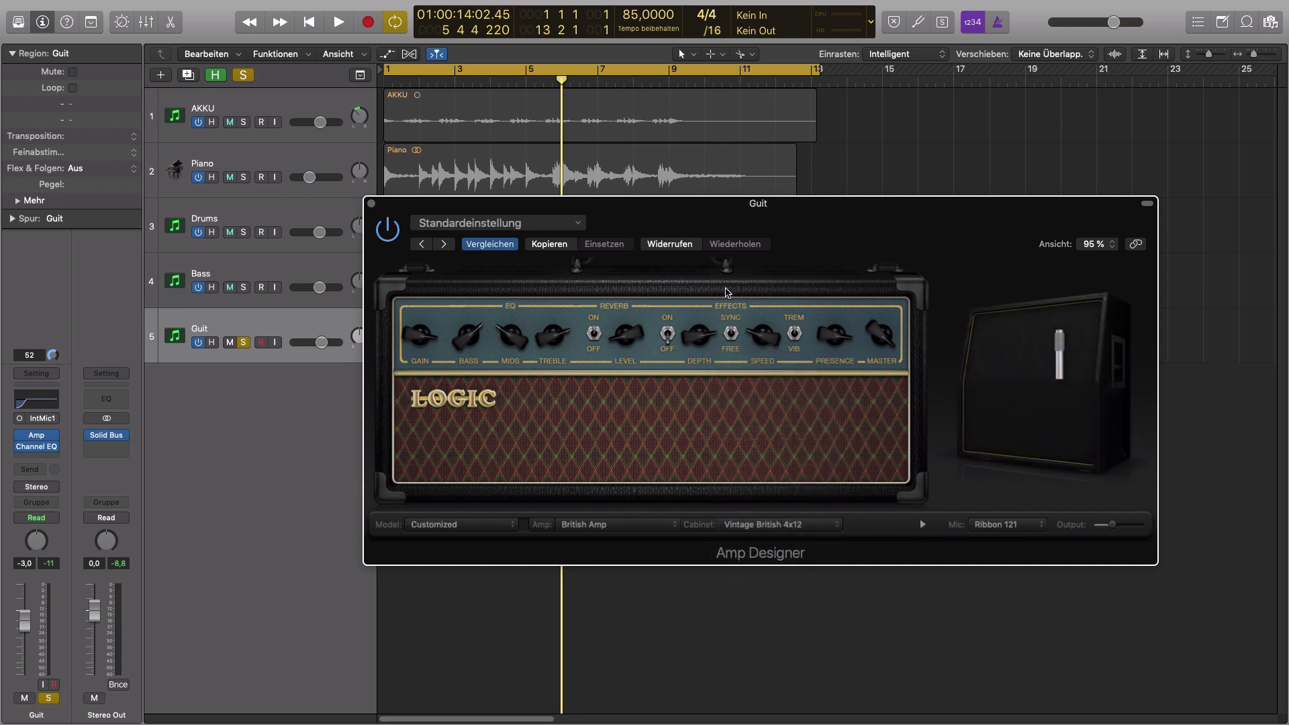
pyautogui.press('space')
pyautogui.moveTo(799, 227); pyautogui.dragTo(818, 262)
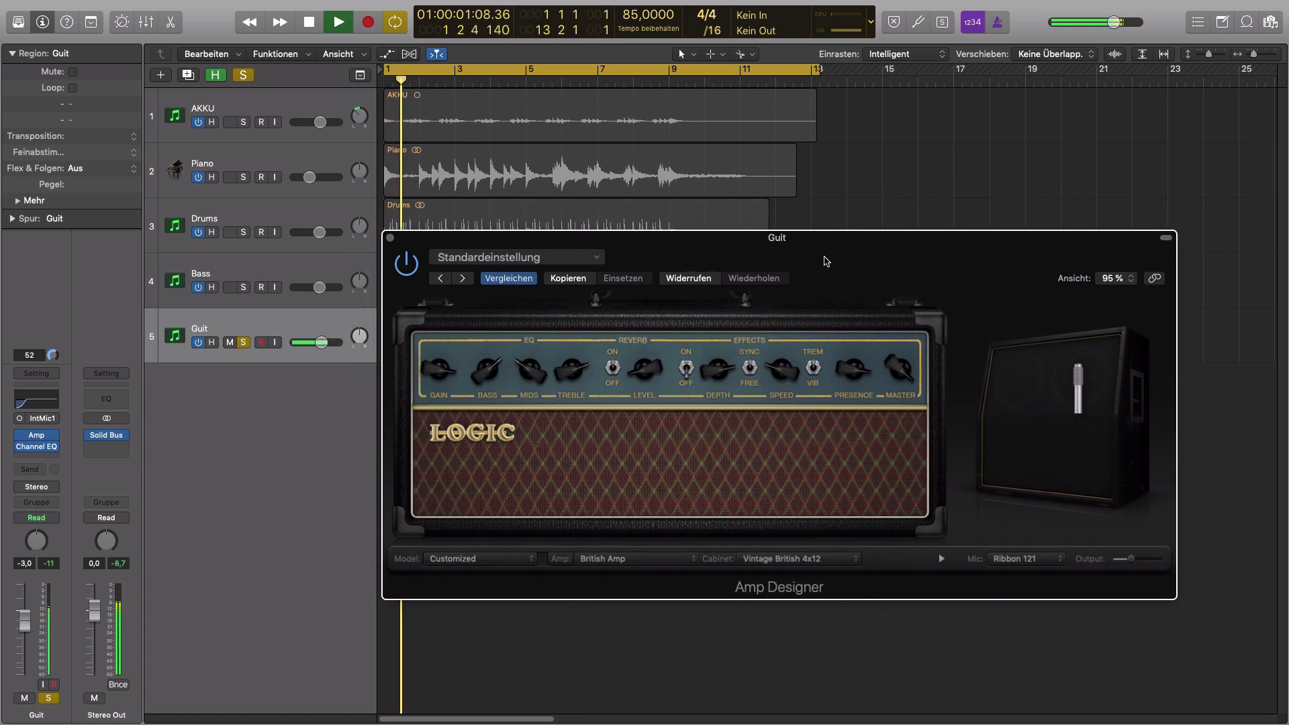
# Step: Switch the amp's cabinet to Boutique British 2x12 and play the guitar through it from the beginning
pyautogui.moveTo(1026, 312)
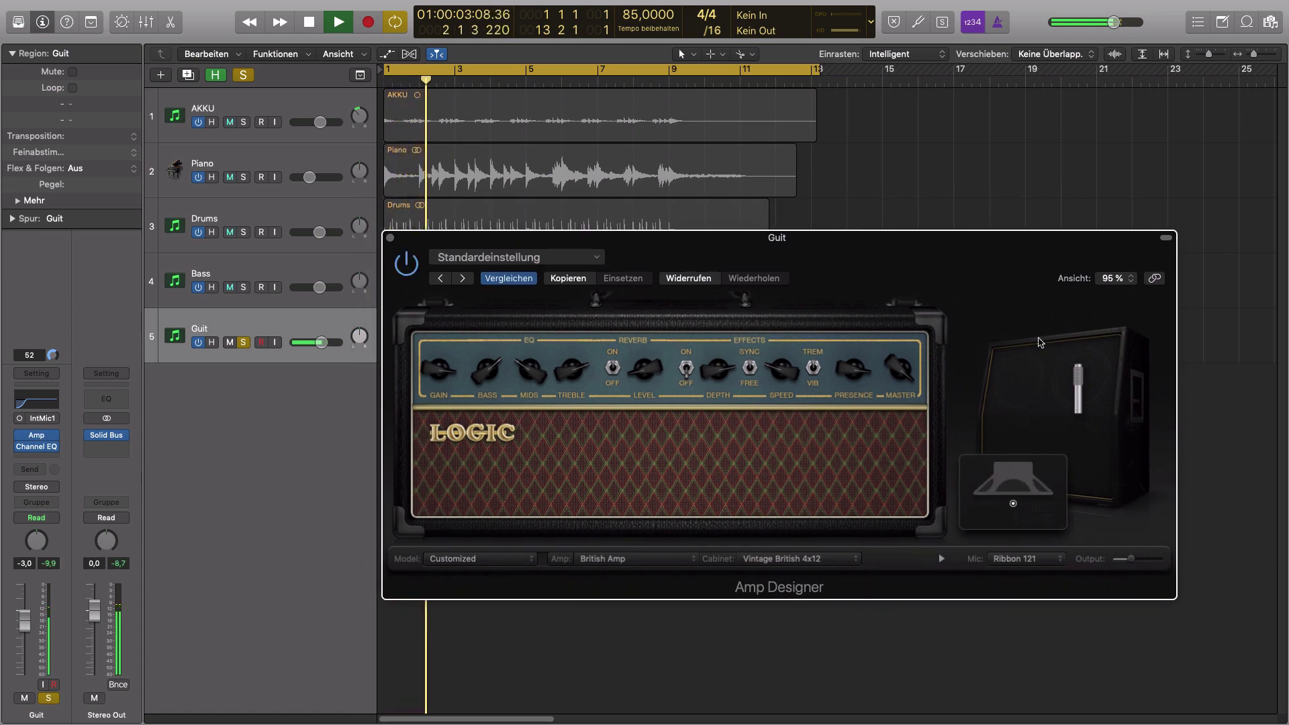
pyautogui.moveTo(1026, 313); pyautogui.dragTo(974, 311)
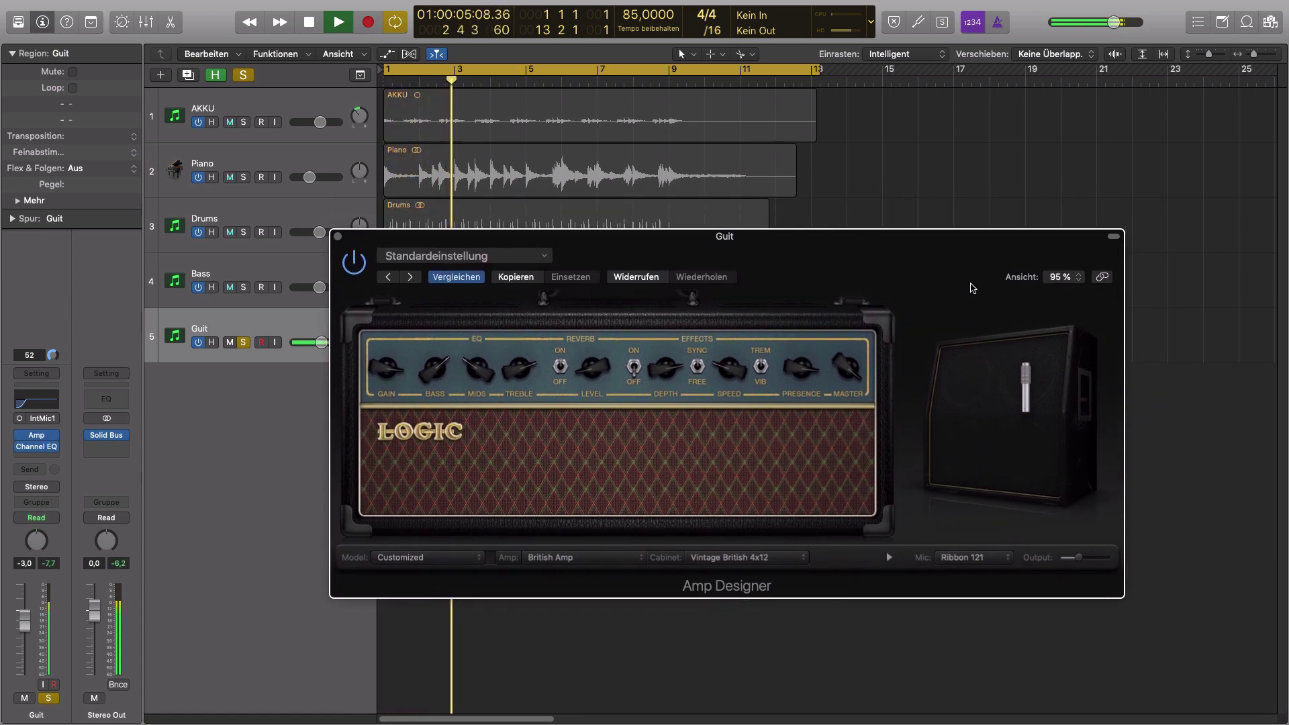
pyautogui.press('space')
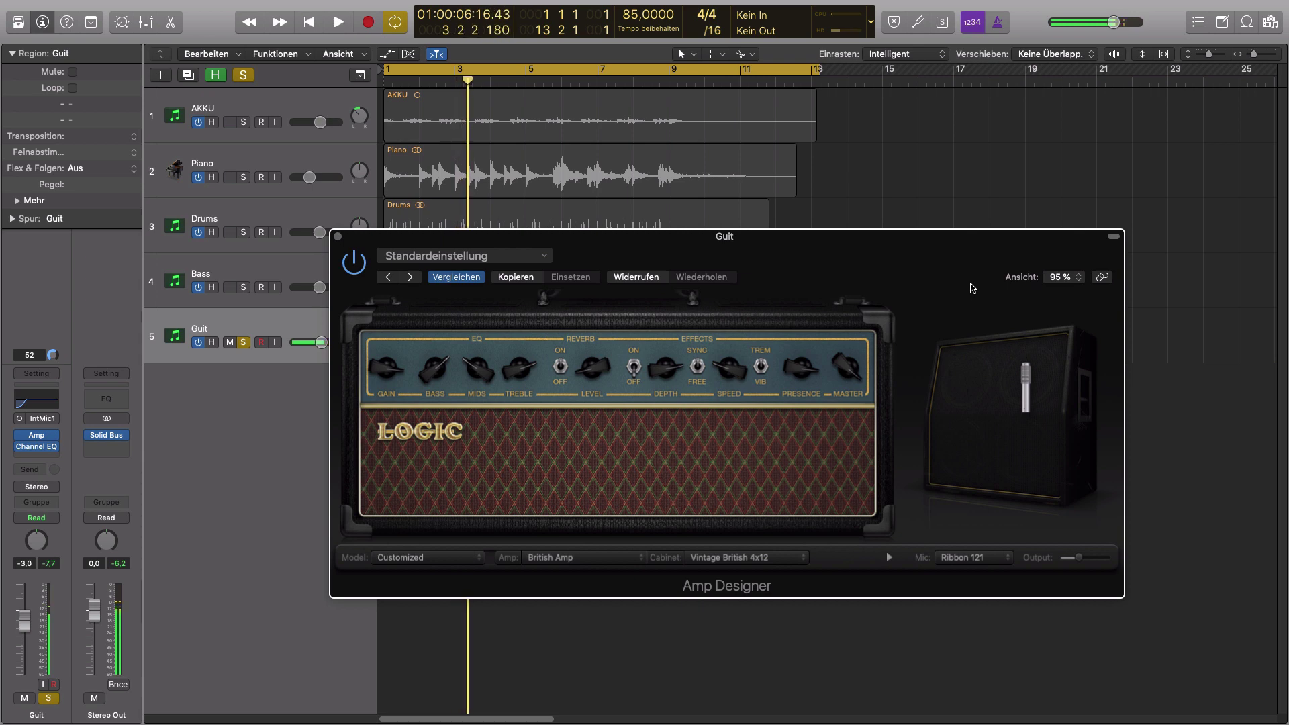
pyautogui.click(805, 557)
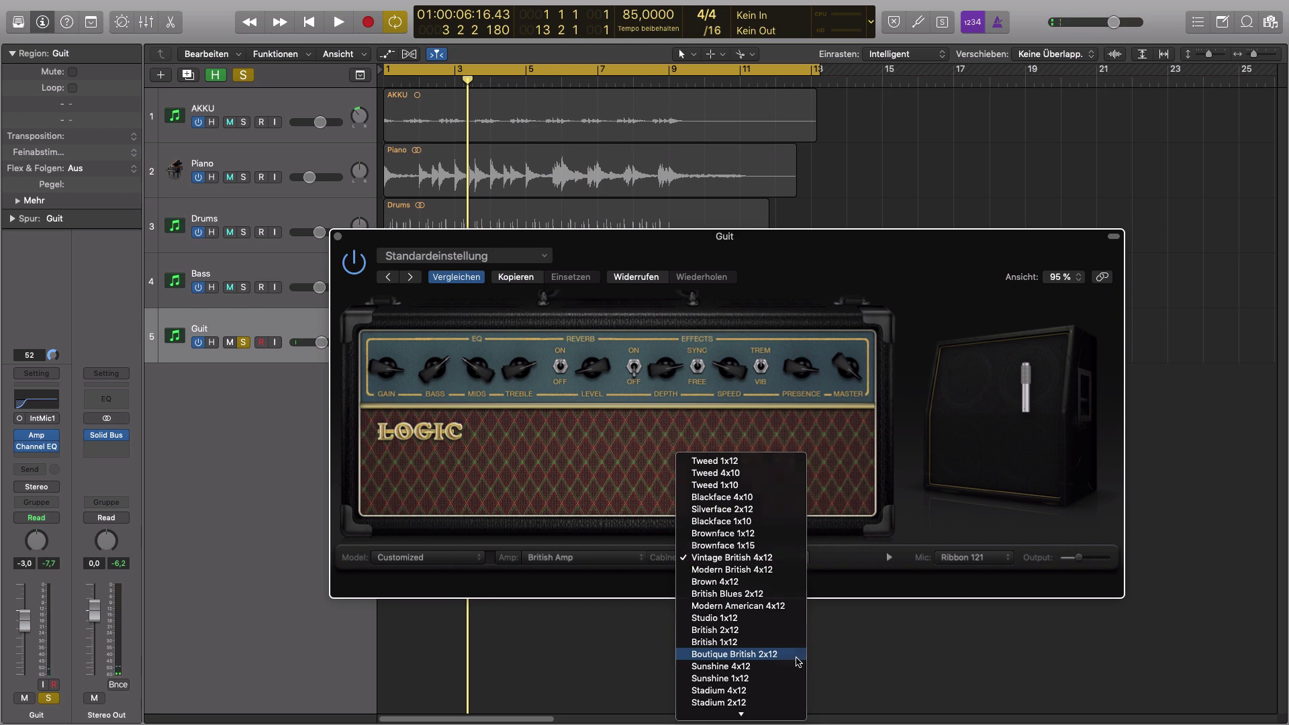
pyautogui.click(796, 655)
pyautogui.press('space')
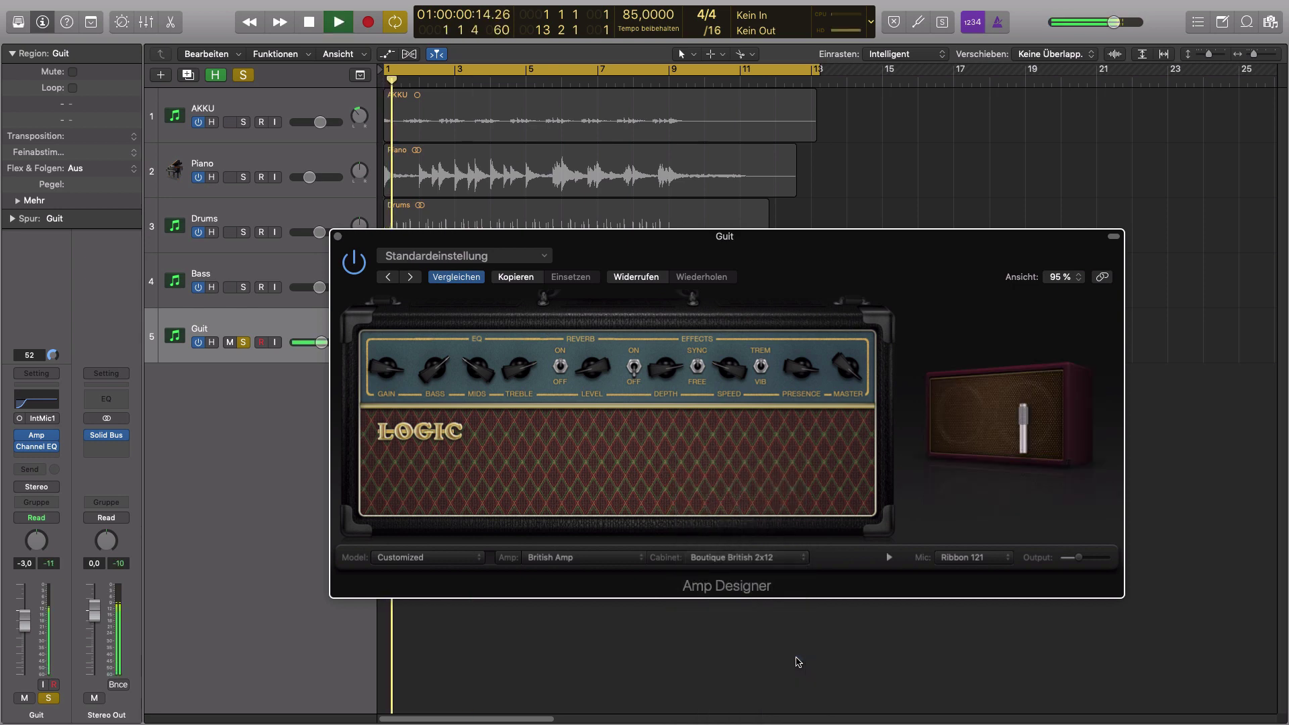
pyautogui.moveTo(953, 276); pyautogui.dragTo(866, 285)
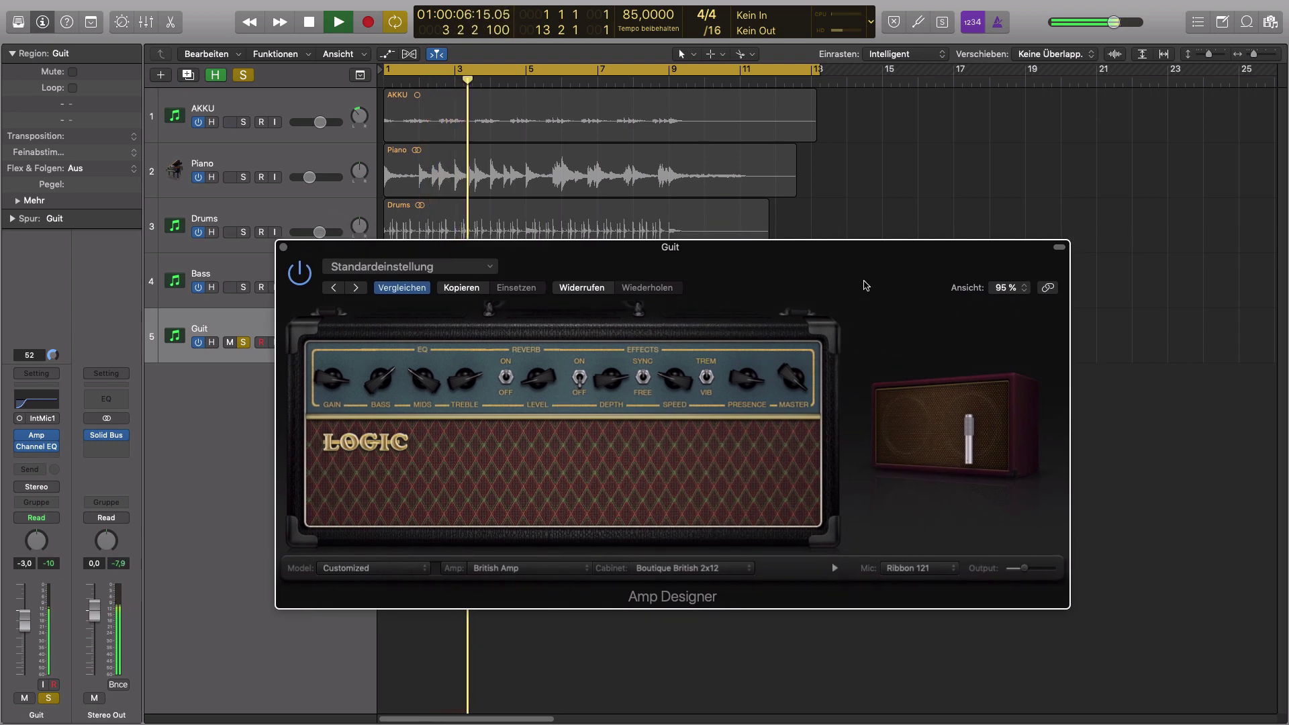
pyautogui.press('space')
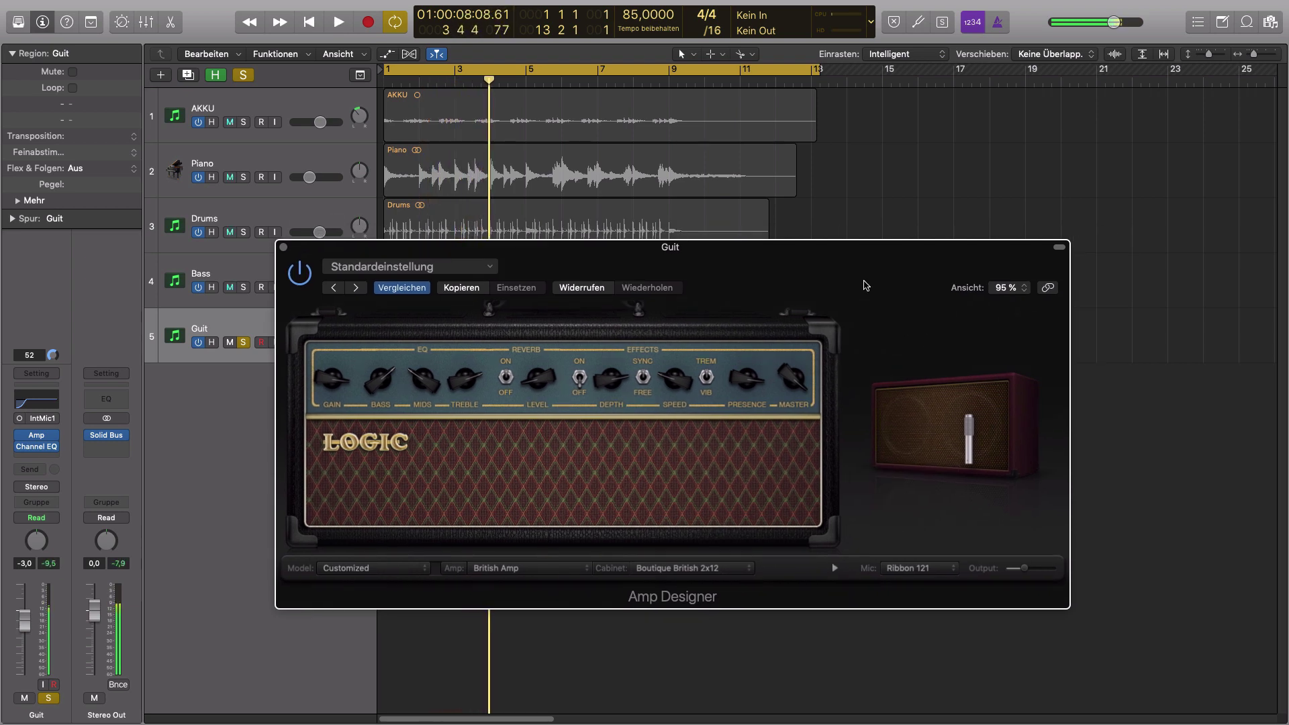
# Step: Change the microphone in front of the cabinet to Dynamic 57
pyautogui.moveTo(865, 286); pyautogui.dragTo(865, 289)
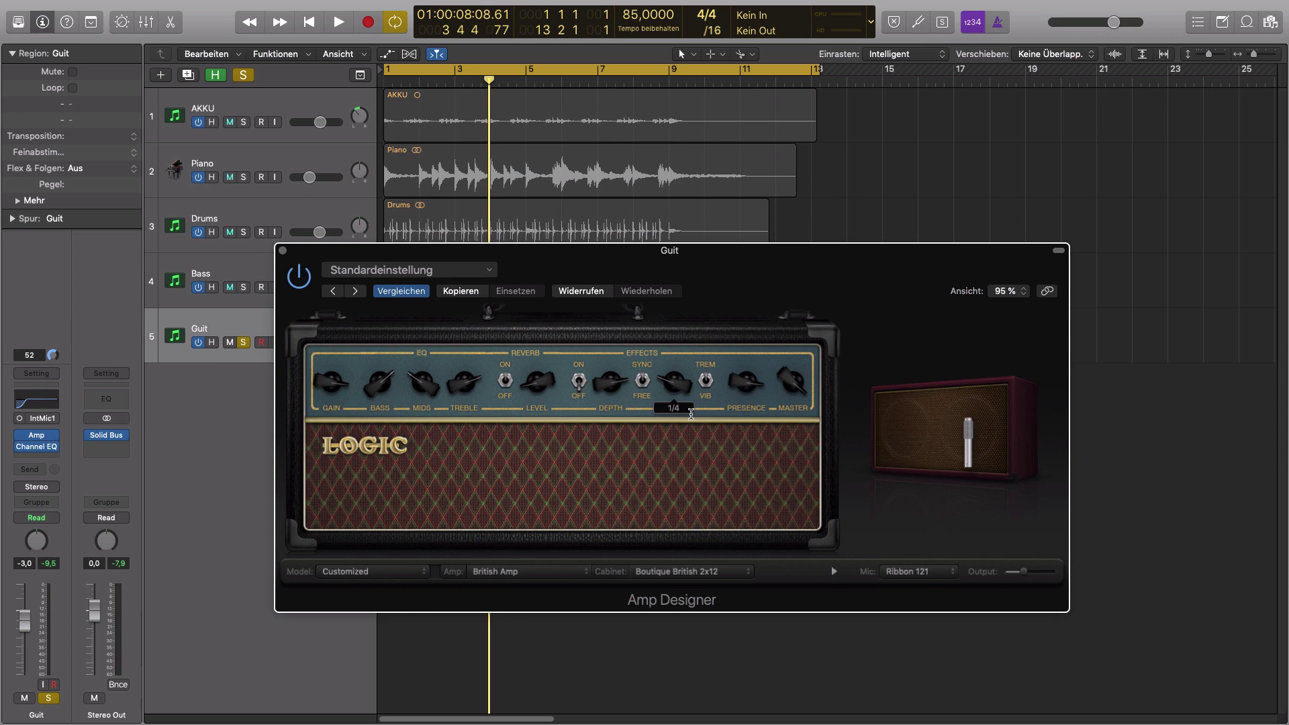
pyautogui.moveTo(931, 463)
pyautogui.moveTo(987, 445)
pyautogui.click(951, 573)
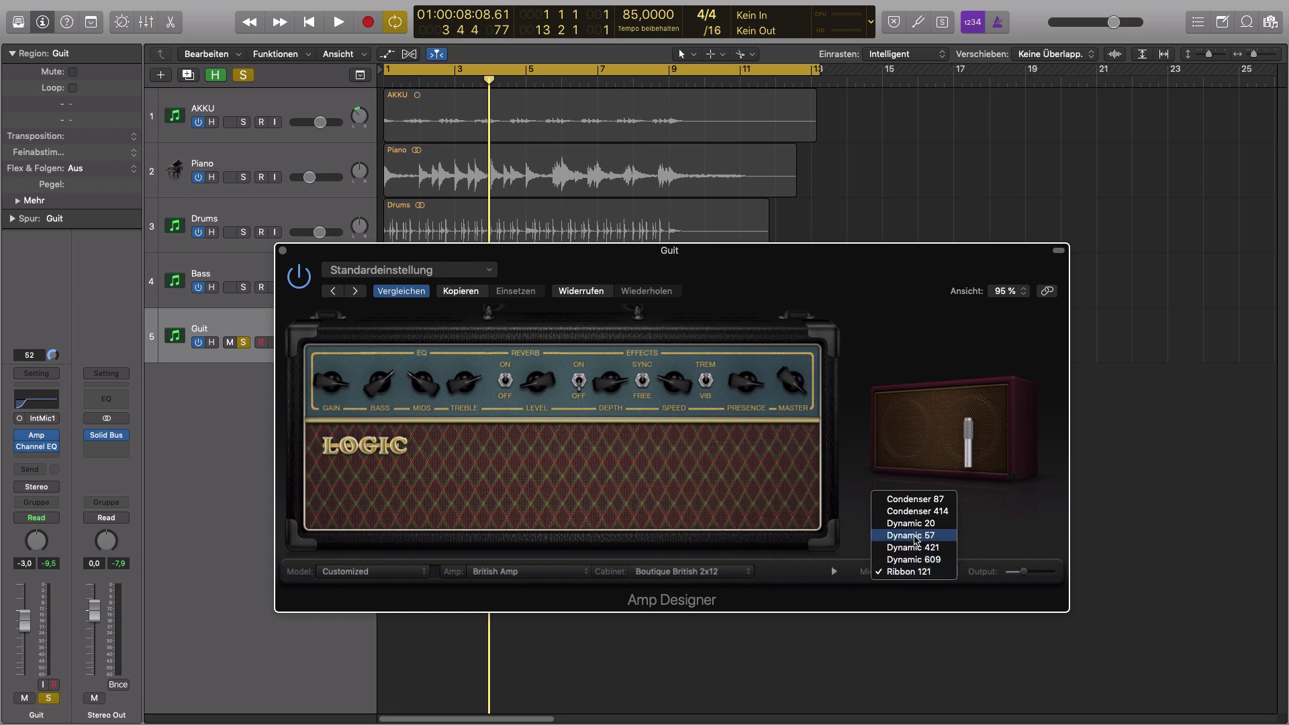
pyautogui.click(918, 535)
# Step: Reposition the microphone in front of the speaker while the guitar plays, leaving it slightly off-centre from the cone
pyautogui.moveTo(950, 513)
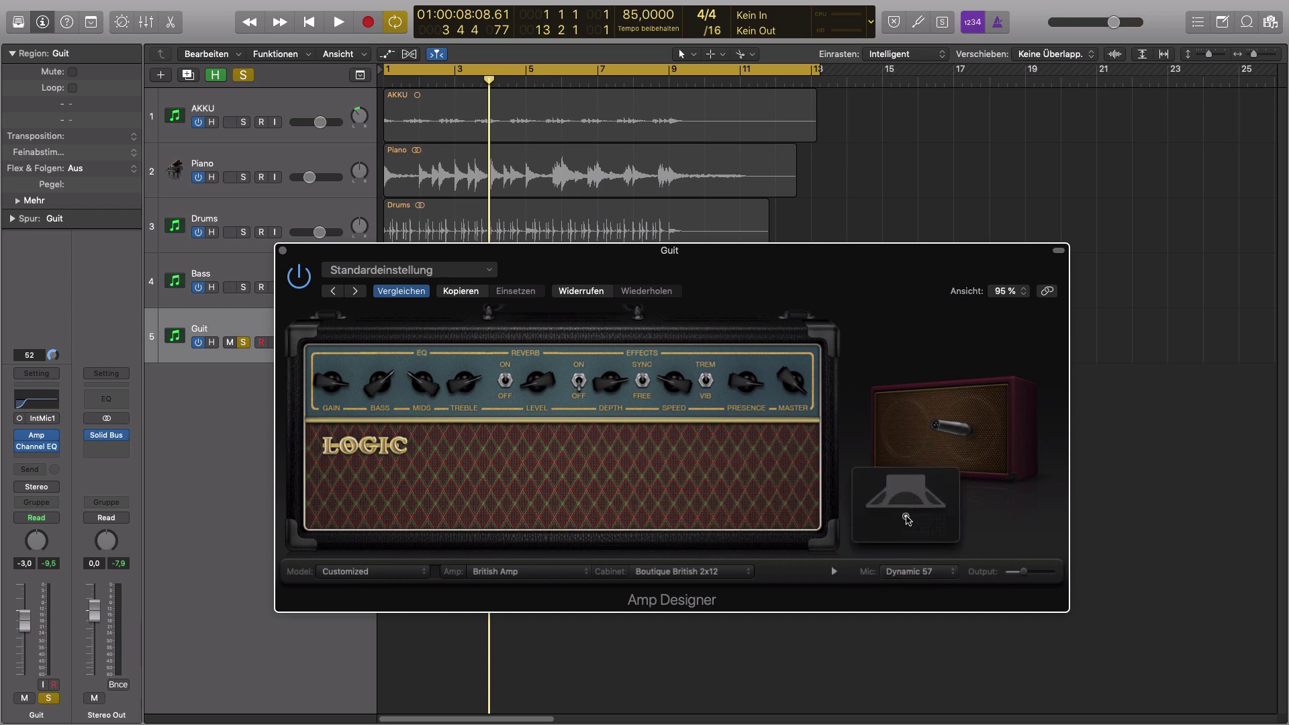
pyautogui.moveTo(907, 519)
pyautogui.mouseDown()
pyautogui.moveTo(944, 537)
pyautogui.moveTo(911, 535)
pyautogui.moveTo(910, 519)
pyautogui.moveTo(941, 536)
pyautogui.moveTo(906, 516)
pyautogui.mouseUp()
pyautogui.moveTo(885, 304); pyautogui.dragTo(963, 415)
pyautogui.moveTo(998, 621)
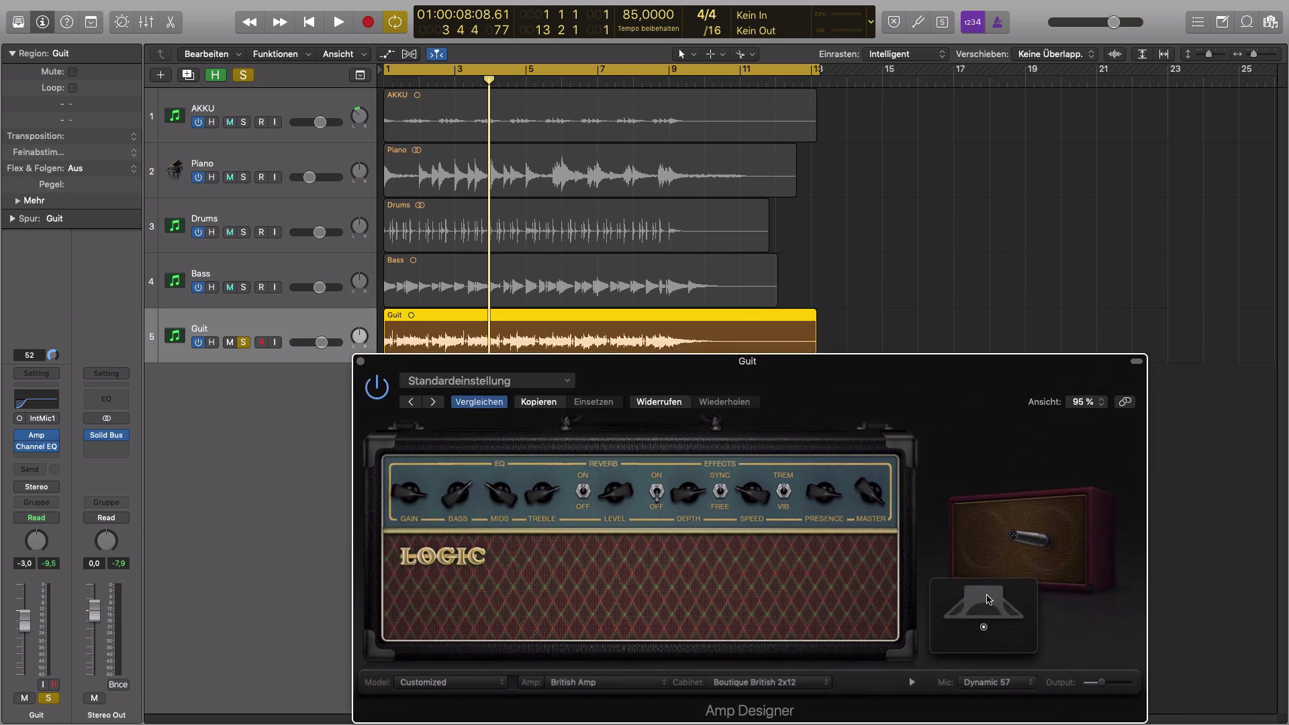
pyautogui.moveTo(1079, 657)
pyautogui.press('space')
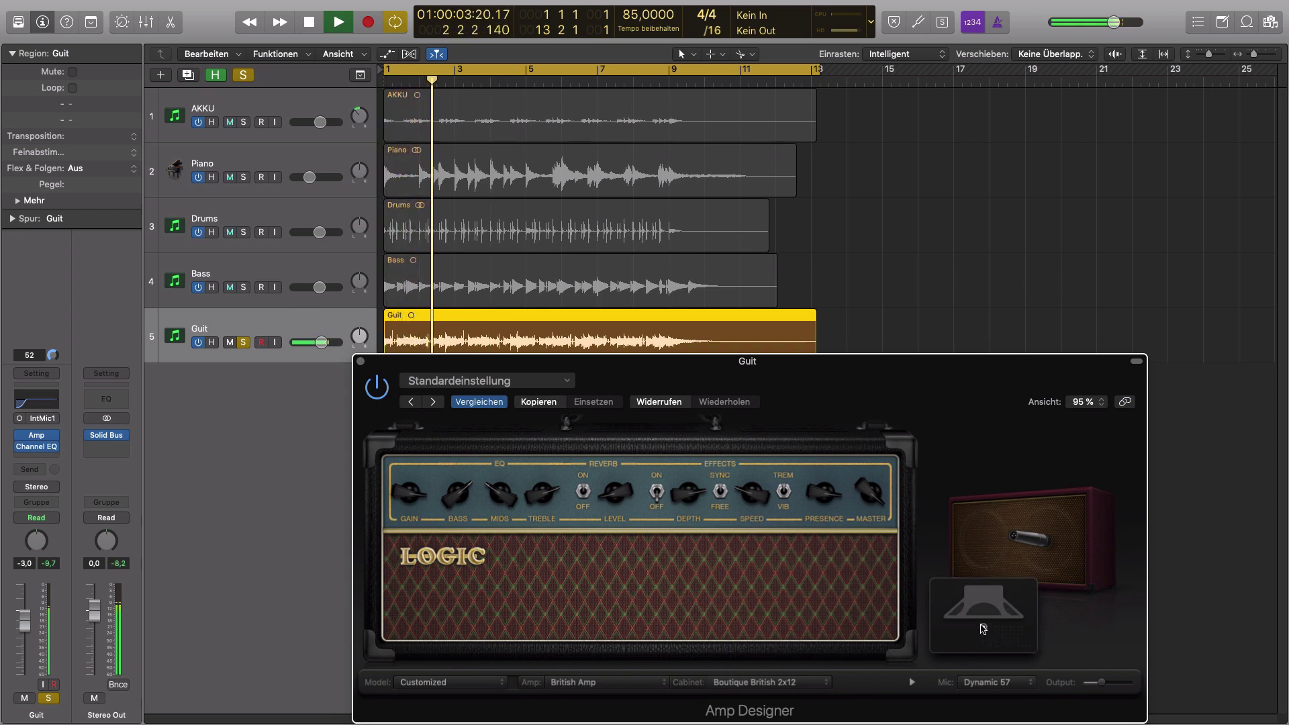
pyautogui.moveTo(985, 630); pyautogui.dragTo(1022, 646)
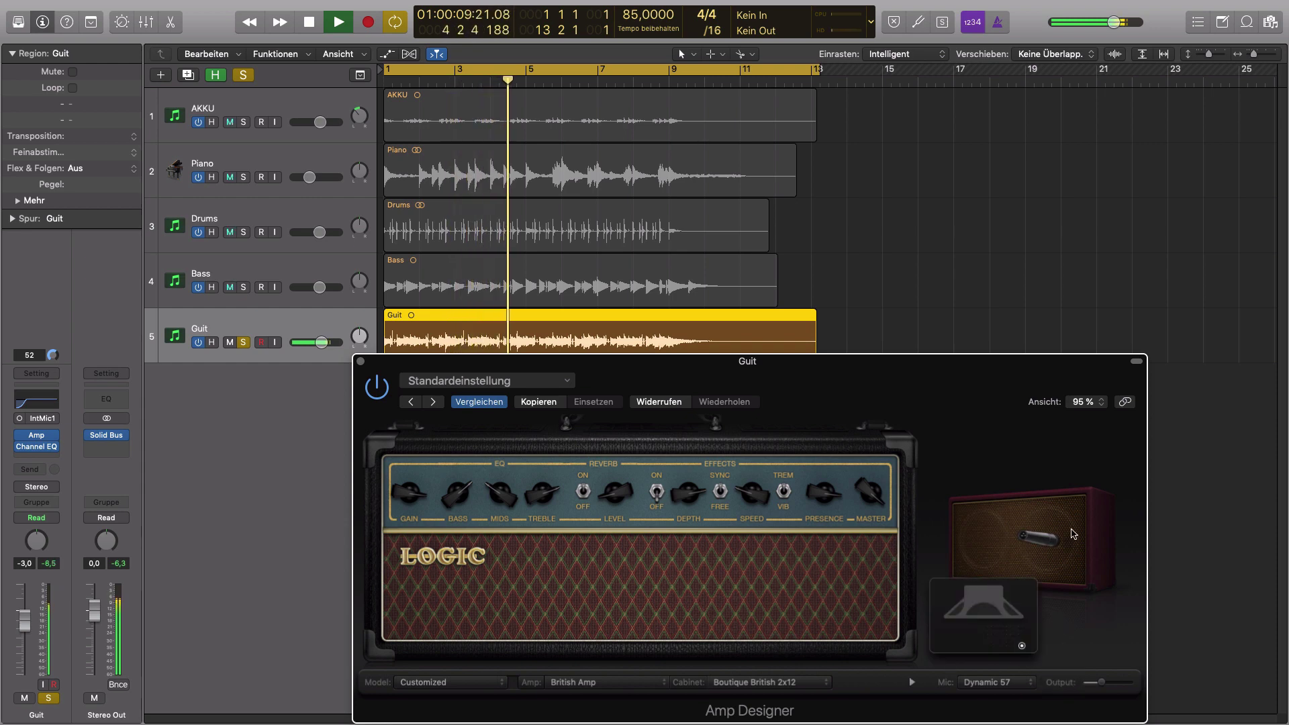
pyautogui.moveTo(1040, 665)
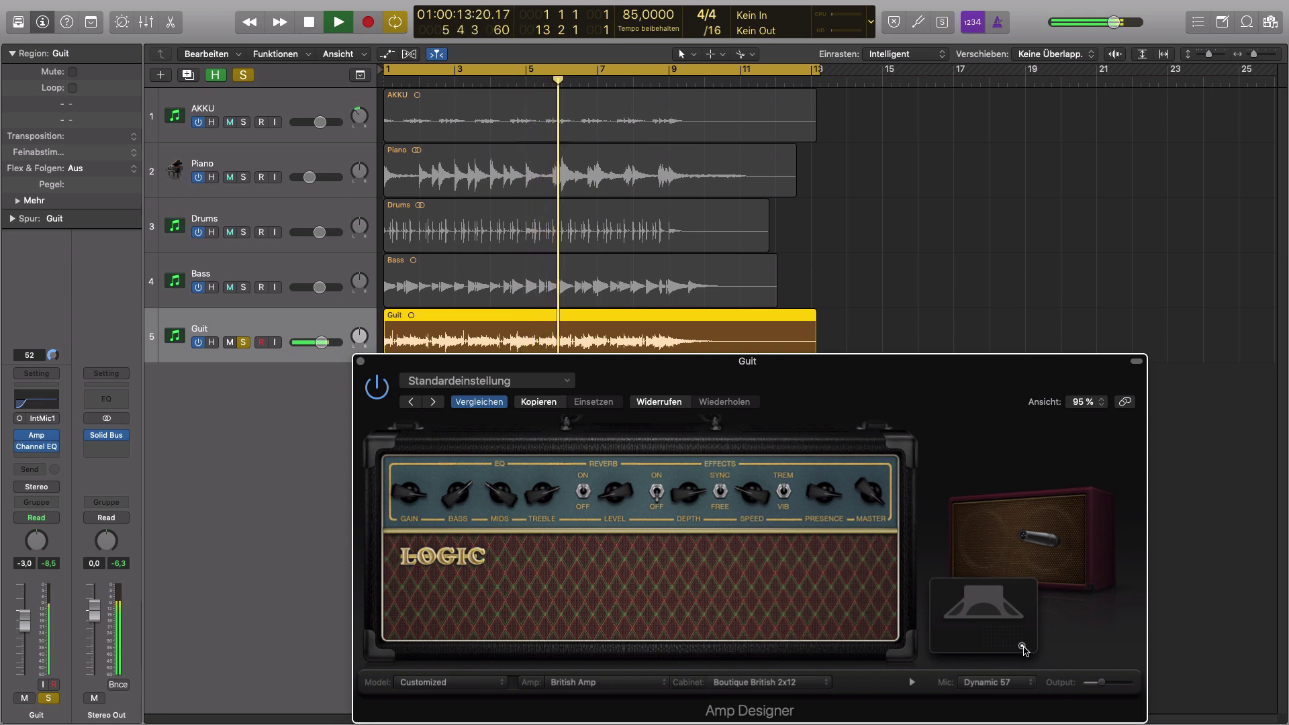
pyautogui.moveTo(1024, 648)
pyautogui.mouseDown()
pyautogui.moveTo(992, 641)
pyautogui.moveTo(1002, 625)
pyautogui.moveTo(985, 650)
pyautogui.moveTo(994, 627)
pyautogui.moveTo(1002, 636)
pyautogui.mouseUp()
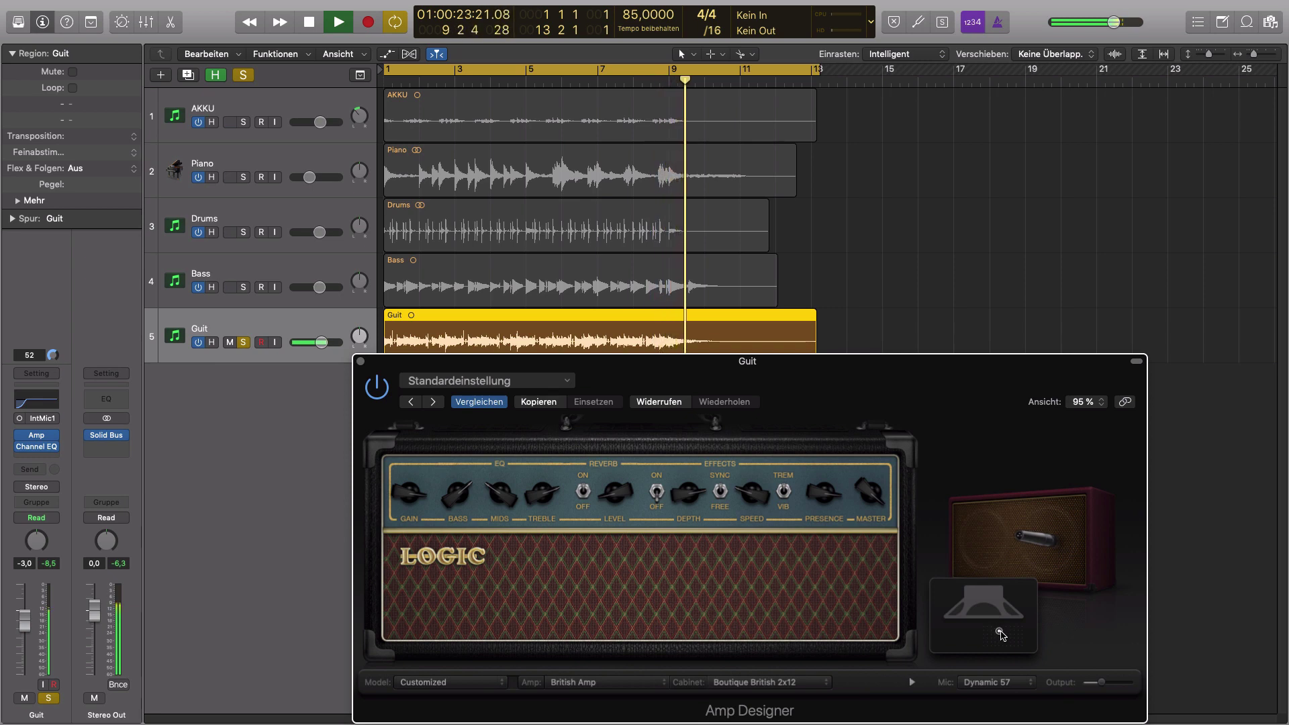
pyautogui.click(524, 81)
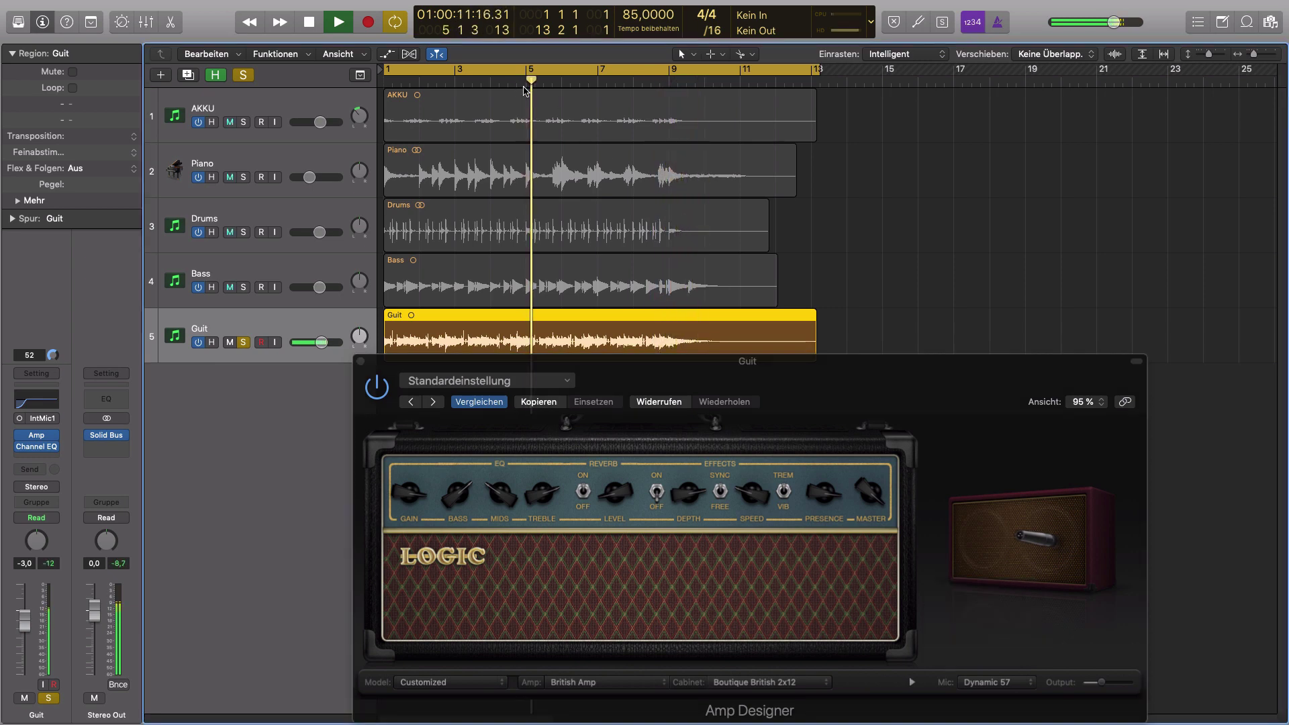
pyautogui.moveTo(1011, 527)
pyautogui.click(998, 631)
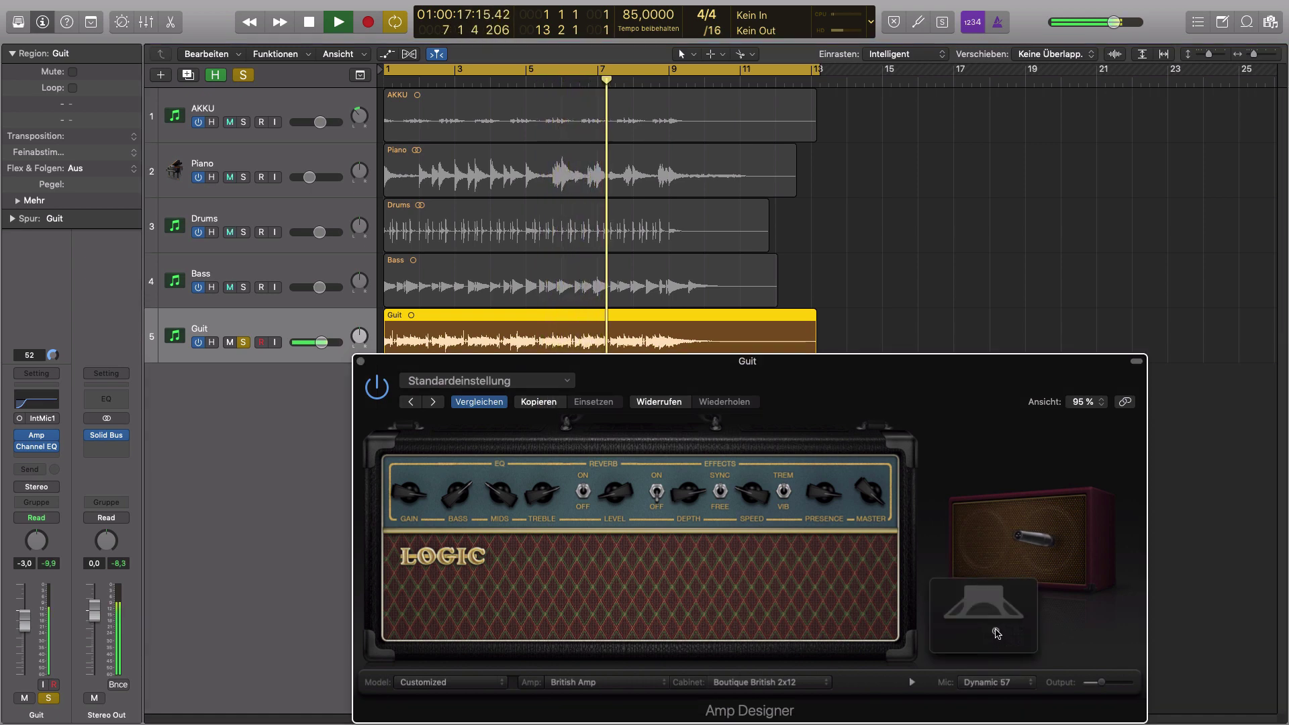
pyautogui.press('space')
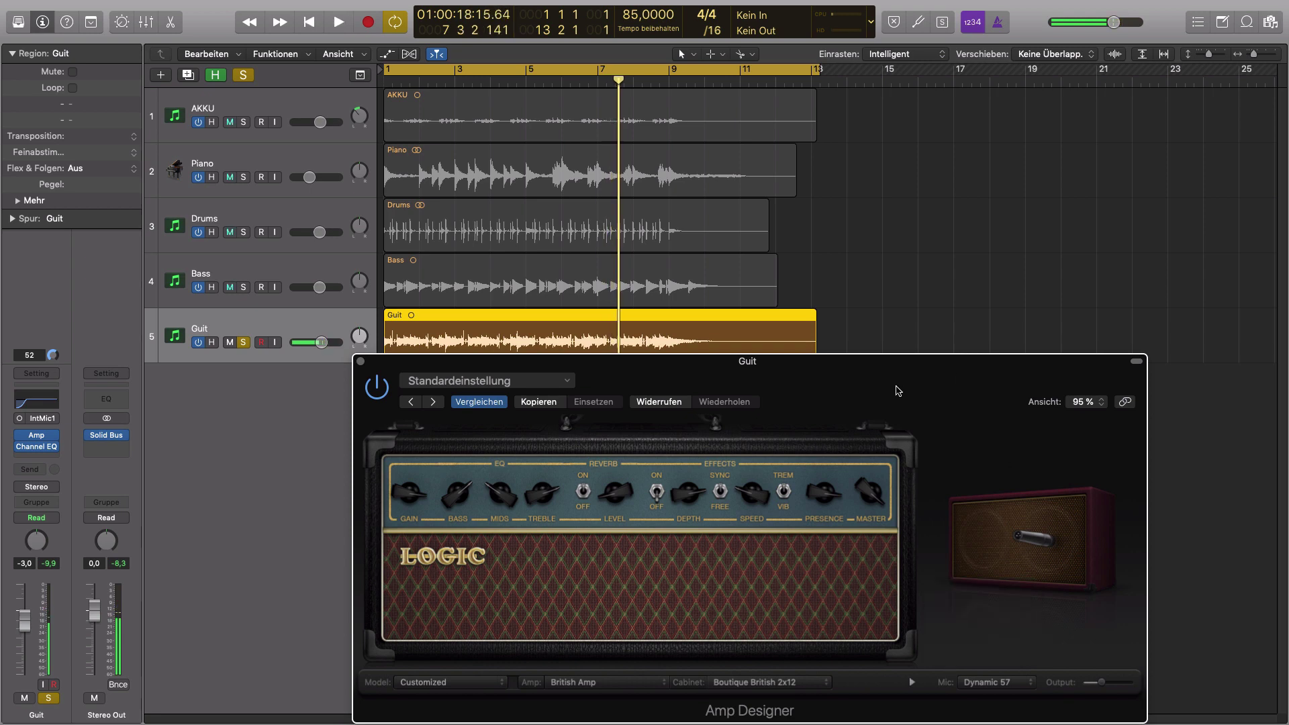
# Step: Adjust the amp's Bass, Mids and Treble to around their middle positions while the guitar plays
pyautogui.moveTo(899, 390); pyautogui.dragTo(874, 392)
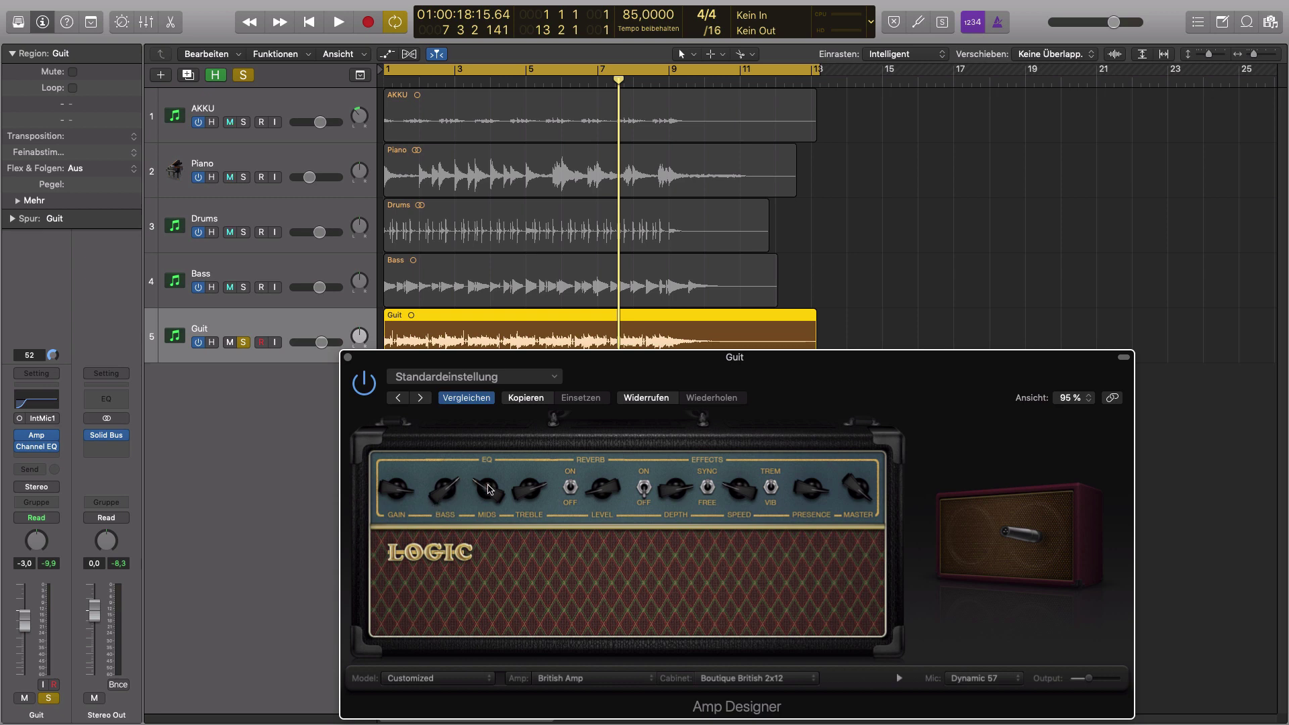
pyautogui.press('space')
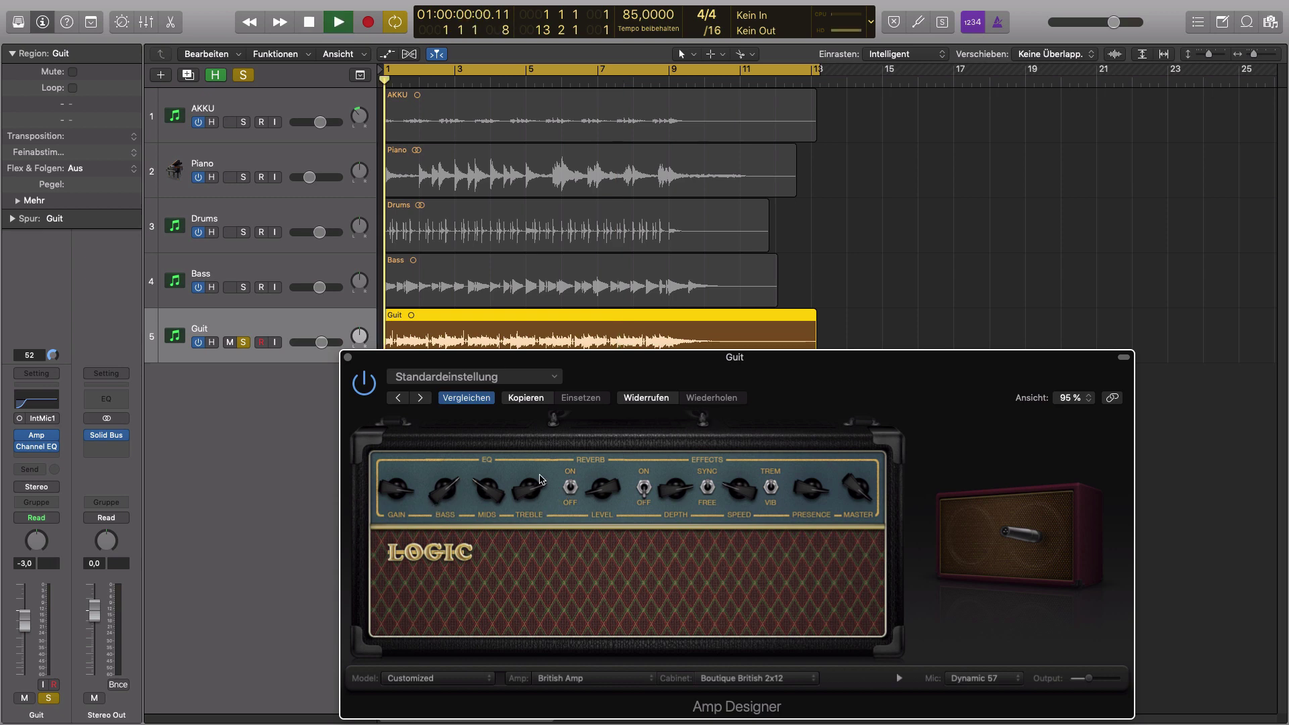
pyautogui.moveTo(448, 497); pyautogui.dragTo(443, 522)
pyautogui.moveTo(517, 505); pyautogui.dragTo(460, 478)
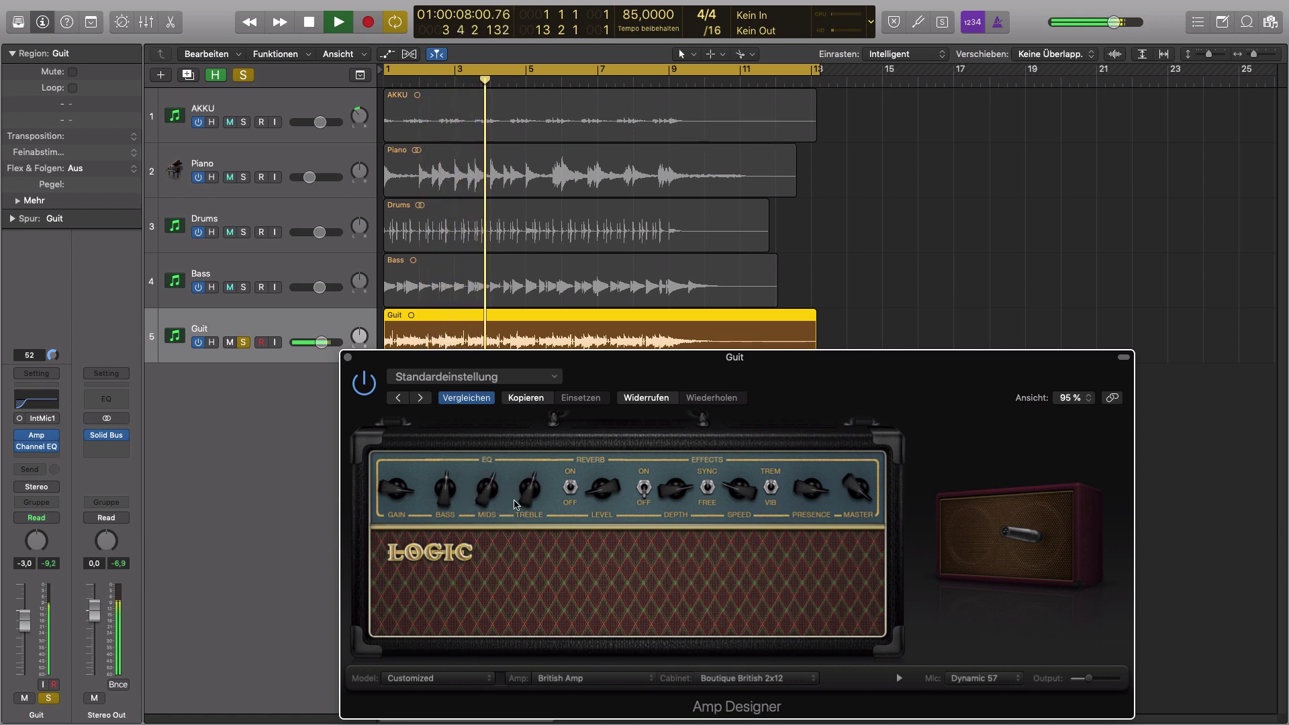
pyautogui.moveTo(529, 502)
pyautogui.mouseDown()
pyautogui.moveTo(525, 491)
pyautogui.moveTo(524, 512)
pyautogui.mouseUp()
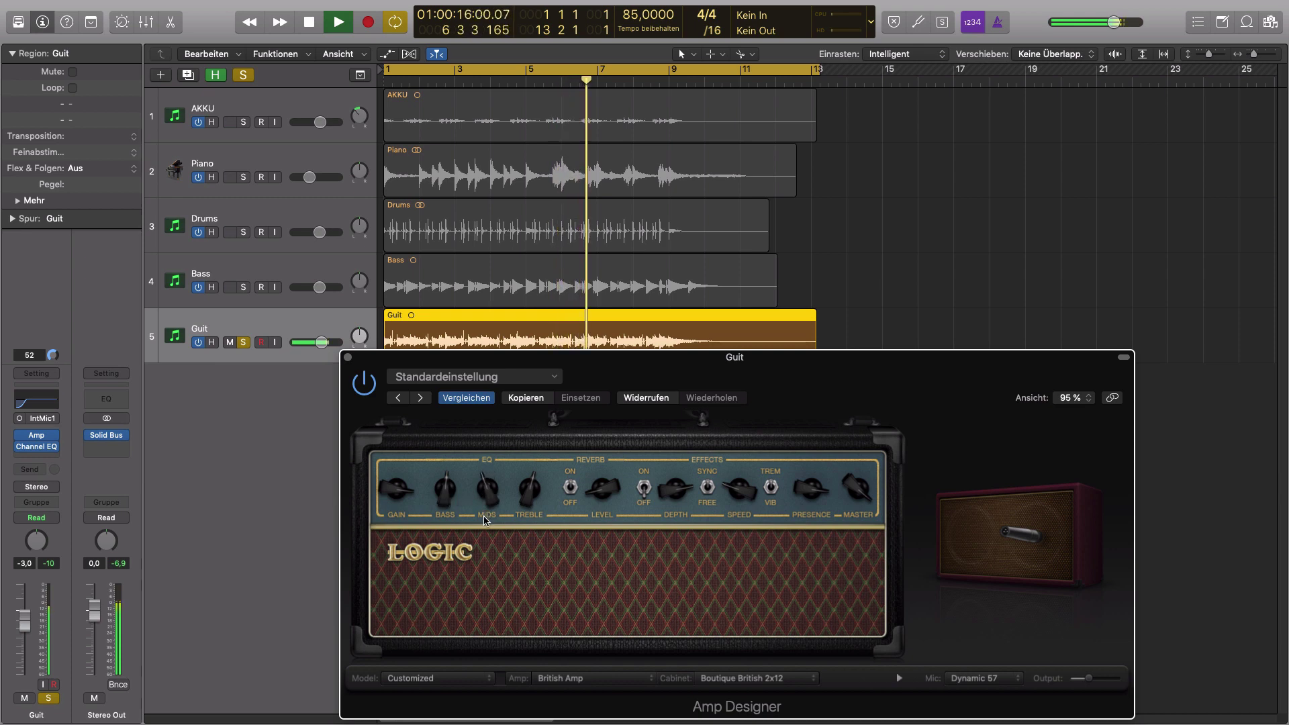
pyautogui.moveTo(486, 510)
pyautogui.mouseDown()
pyautogui.moveTo(522, 572)
pyautogui.moveTo(482, 509)
pyautogui.mouseUp()
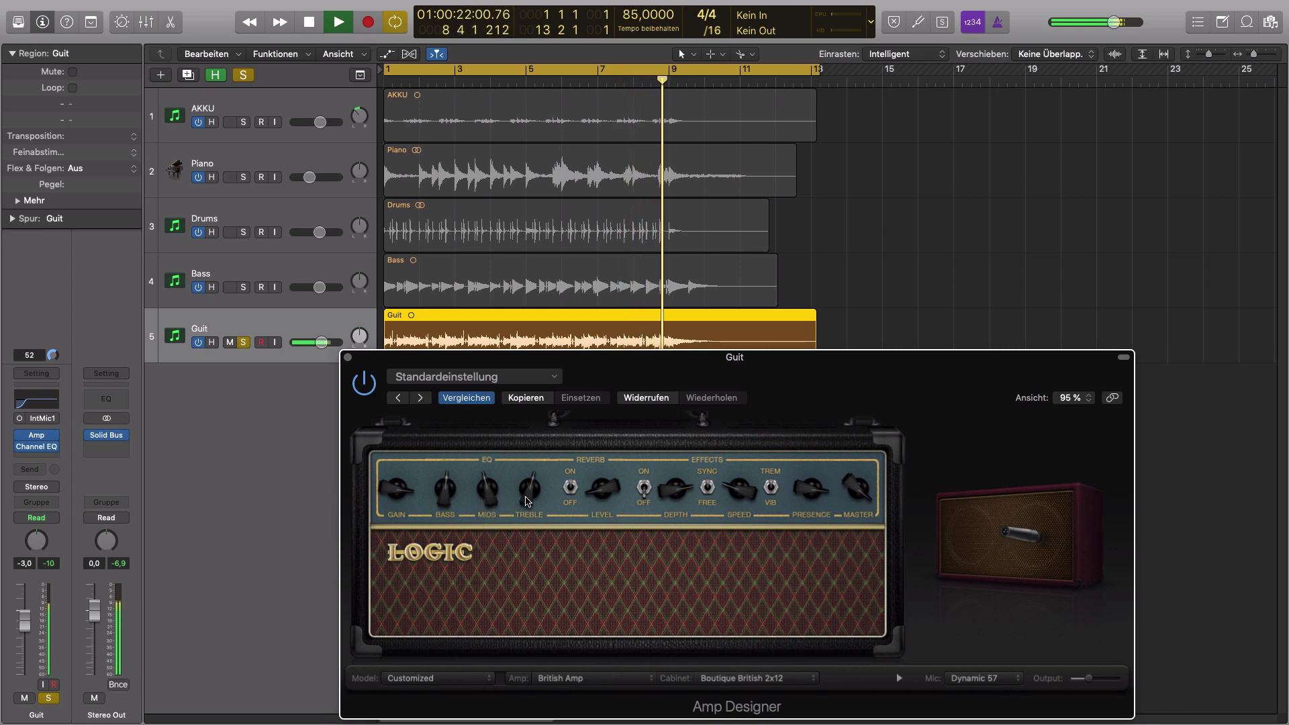
pyautogui.press('space')
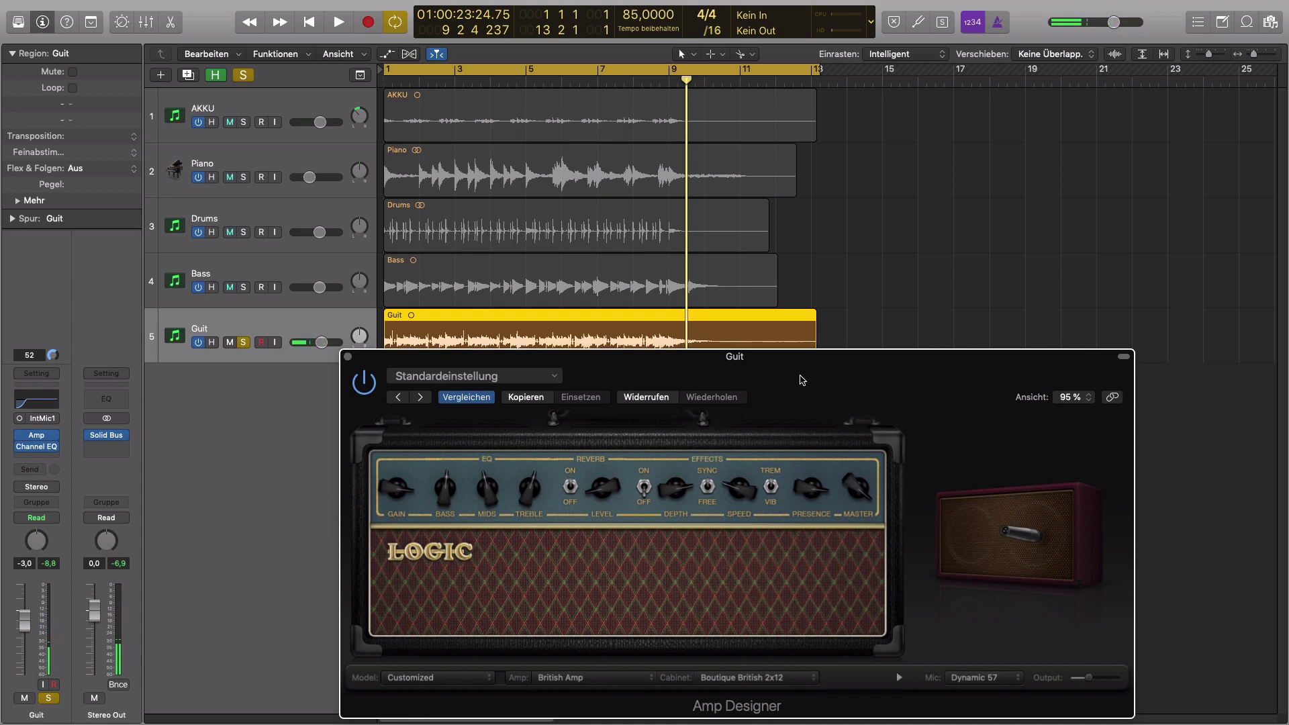
# Step: Play the guitar and set the amp's Presence to around its middle position
pyautogui.moveTo(803, 381); pyautogui.dragTo(752, 362)
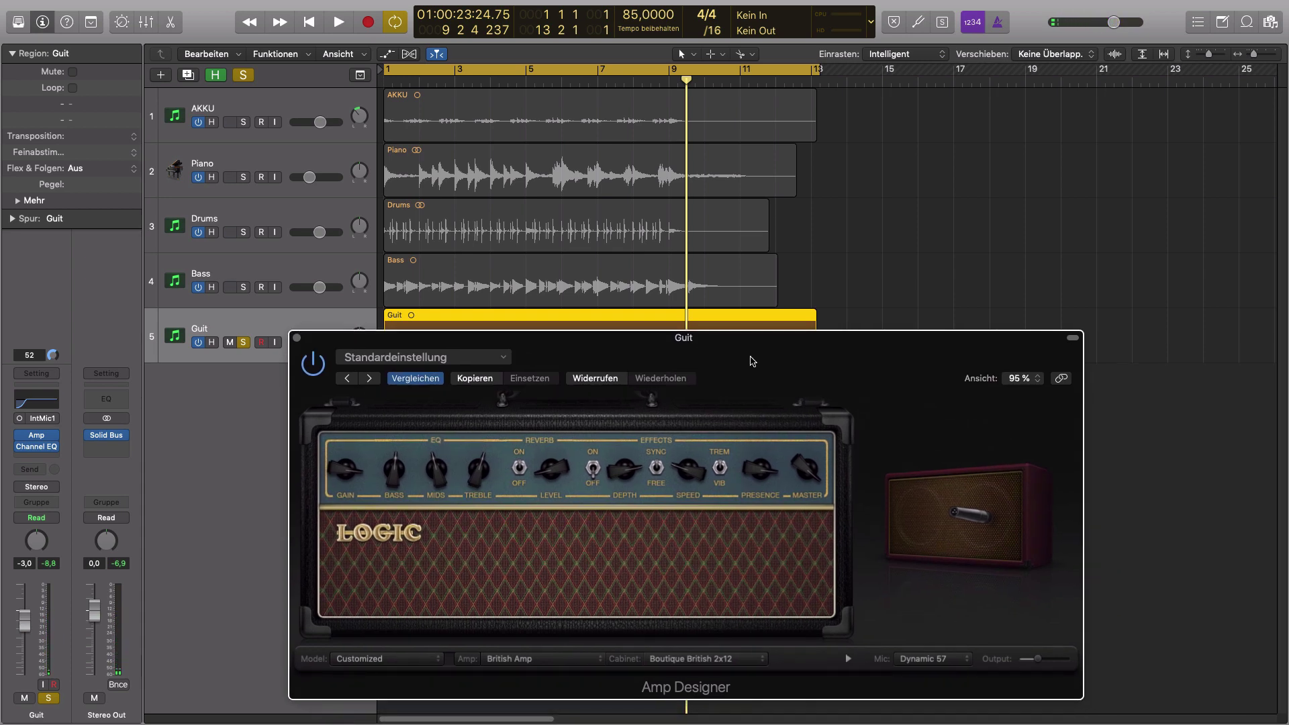
pyautogui.moveTo(752, 361); pyautogui.dragTo(756, 369)
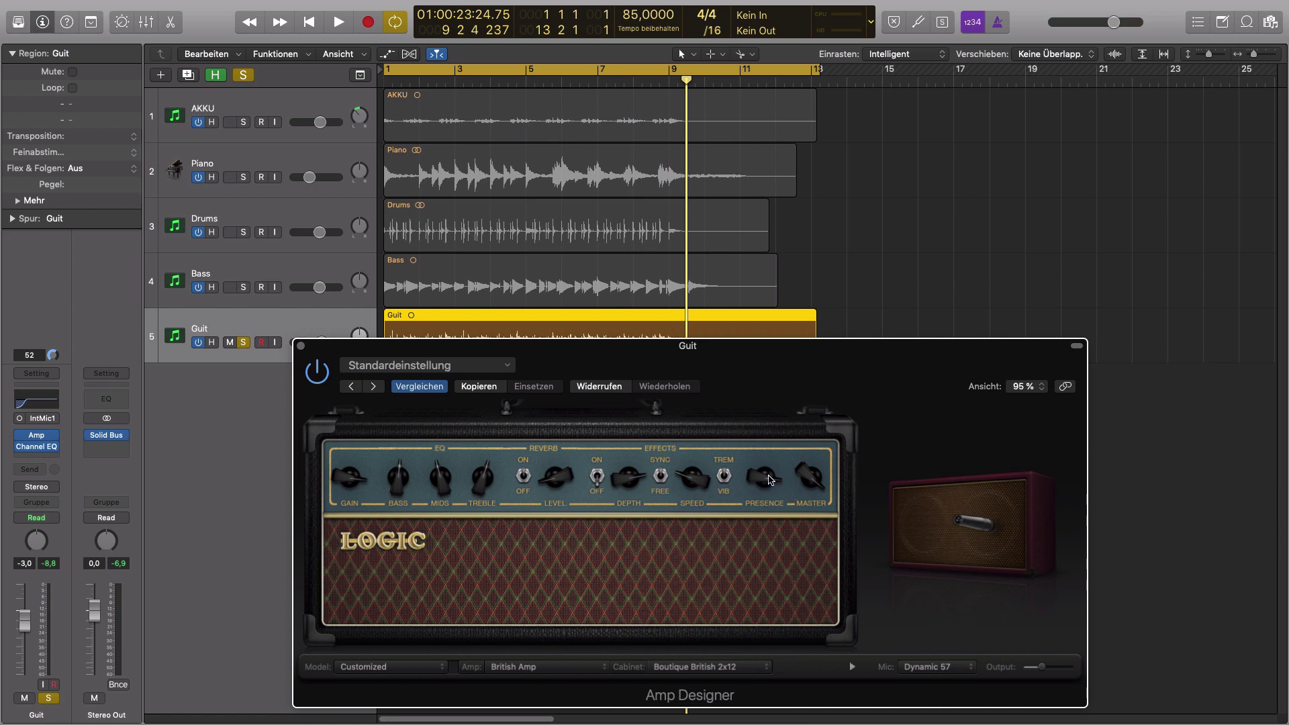
pyautogui.press('space')
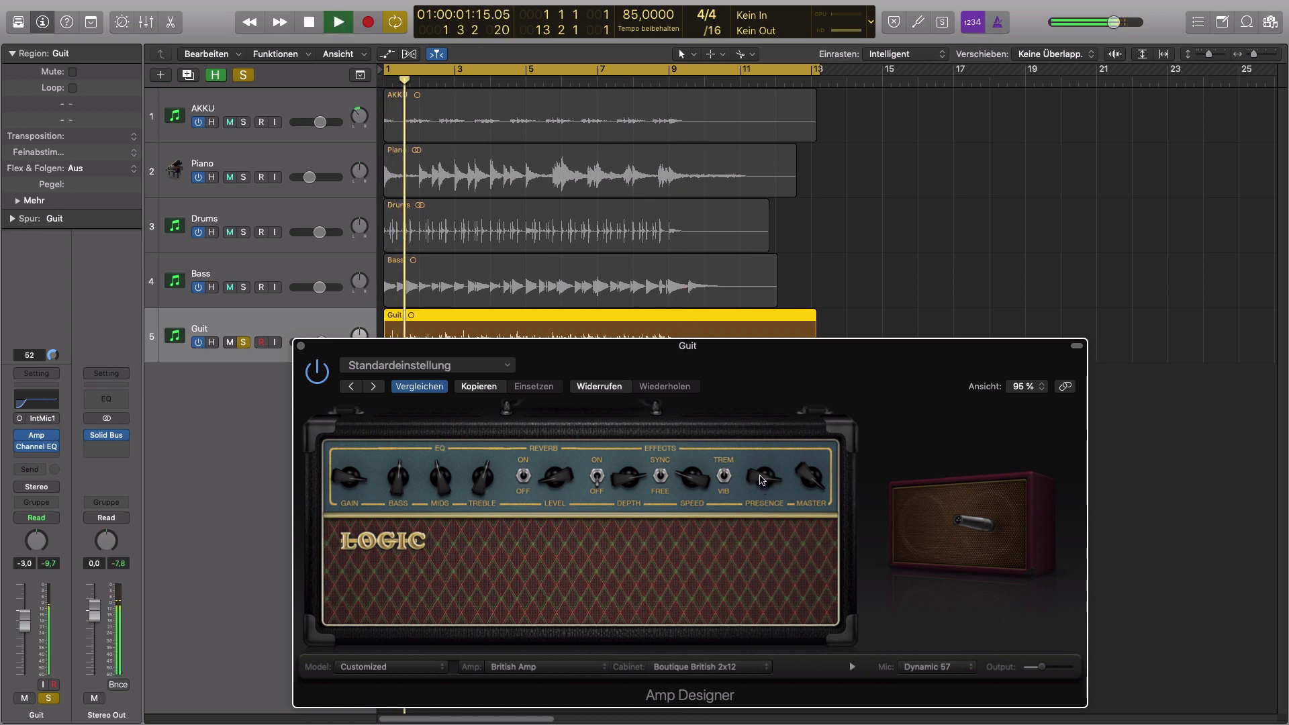
pyautogui.moveTo(762, 479); pyautogui.dragTo(773, 560)
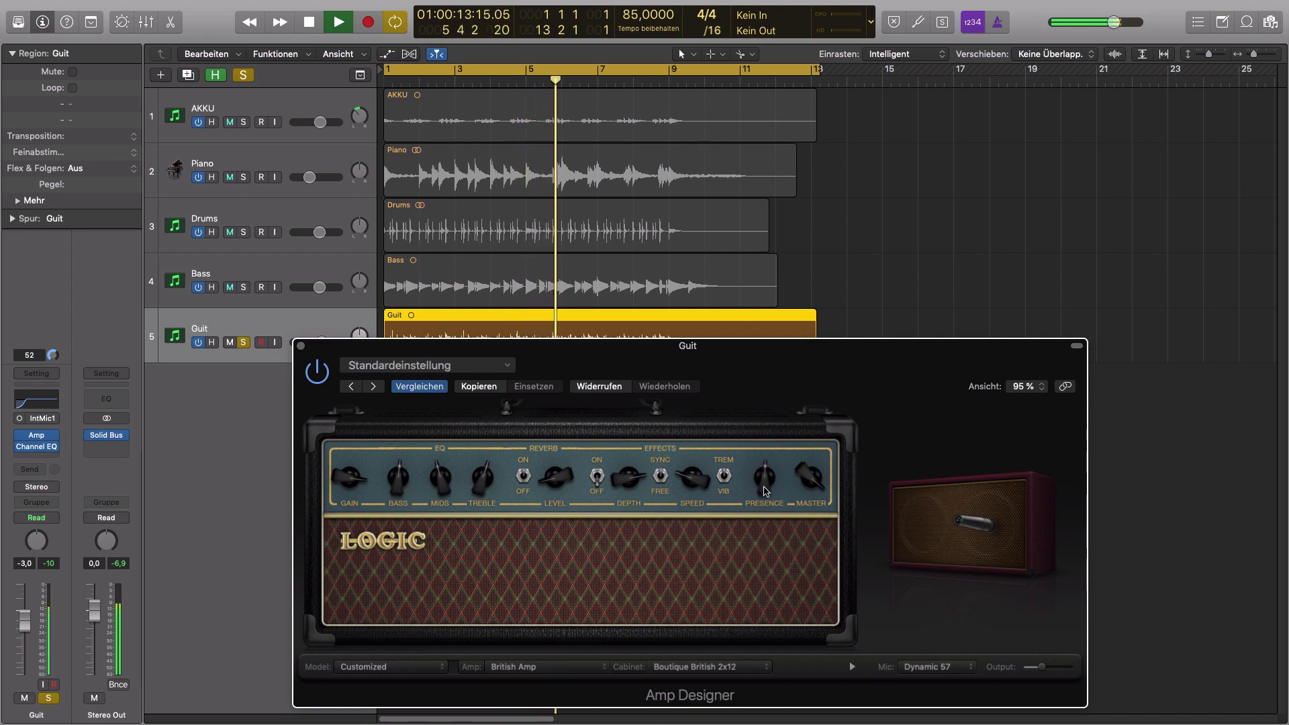
pyautogui.press('space')
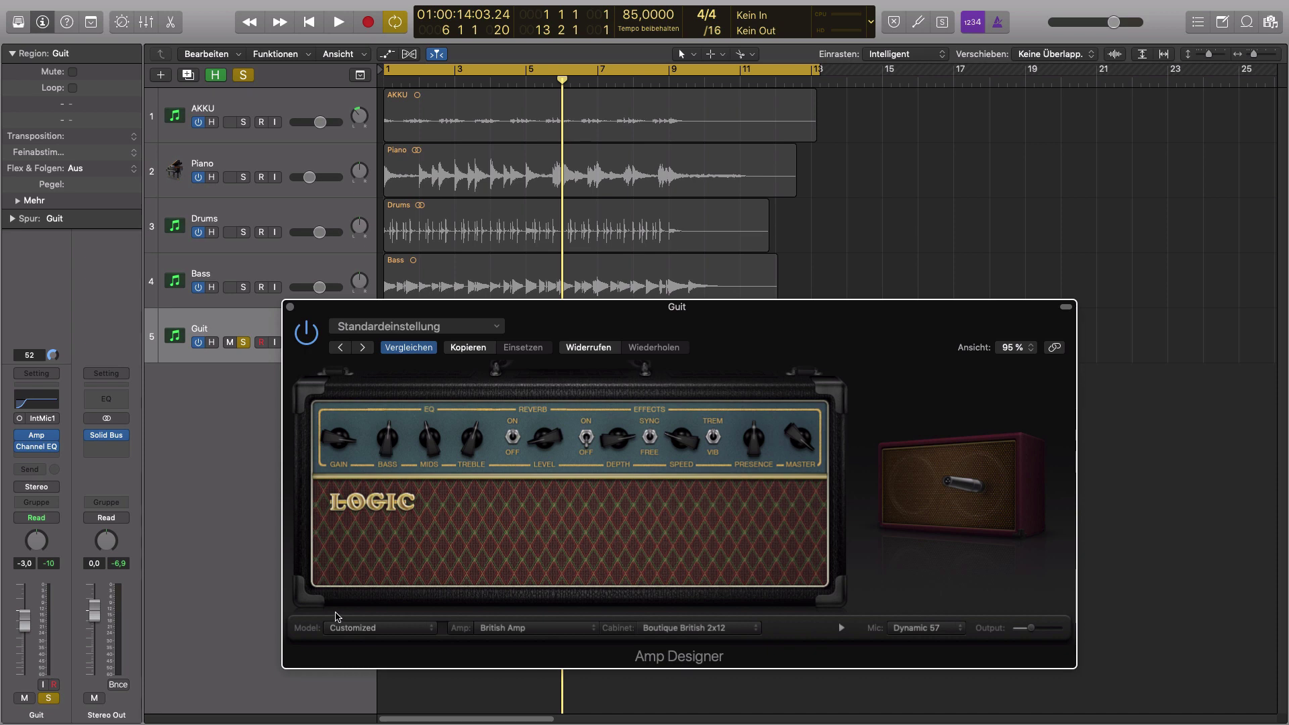
# Step: Play the guitar from the start of the project while adjusting the amp's Master level
pyautogui.moveTo(849, 571)
pyautogui.moveTo(757, 336); pyautogui.dragTo(763, 378)
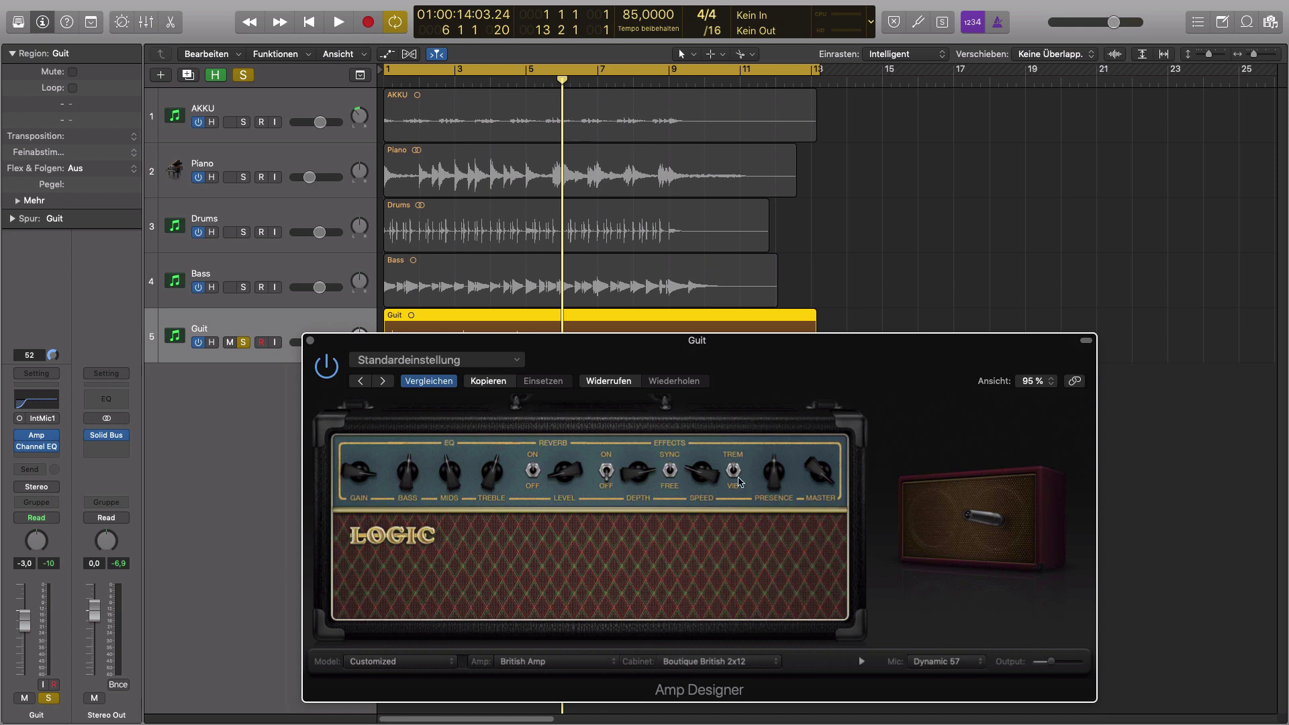
pyautogui.press('Return')
pyautogui.press('space')
pyautogui.moveTo(801, 481); pyautogui.dragTo(823, 573)
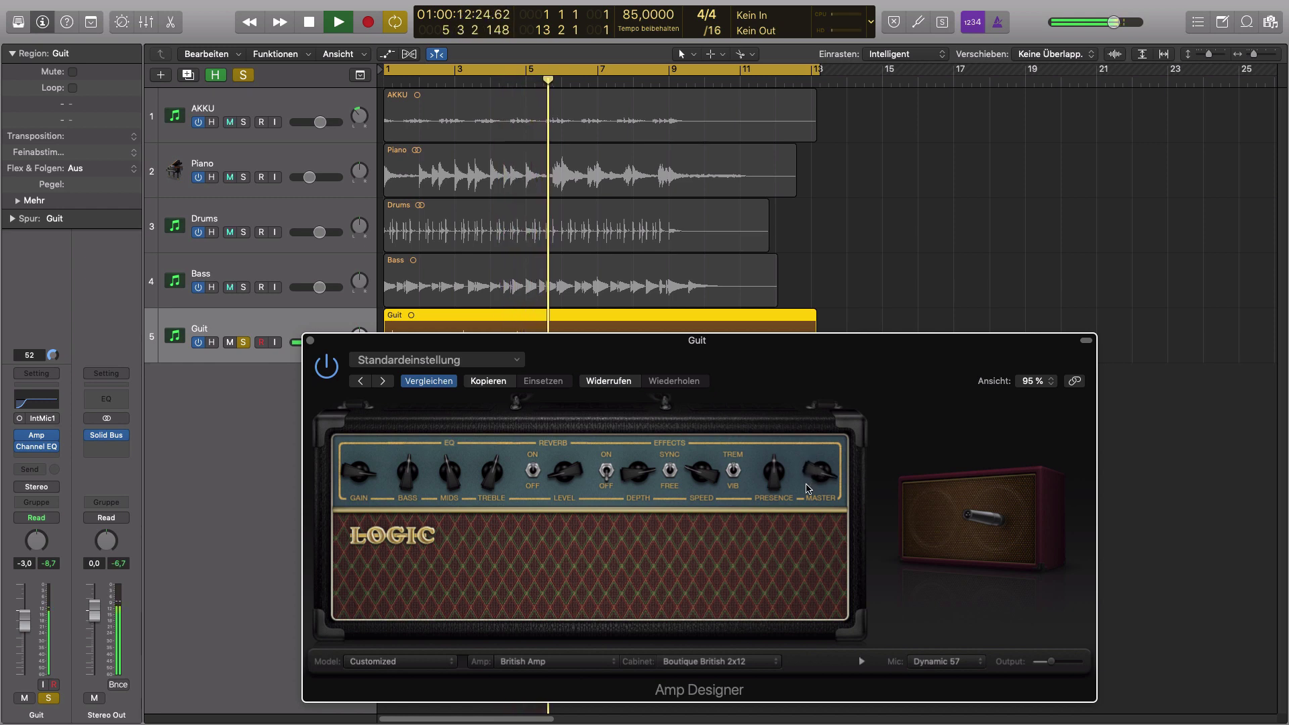
pyautogui.press('space')
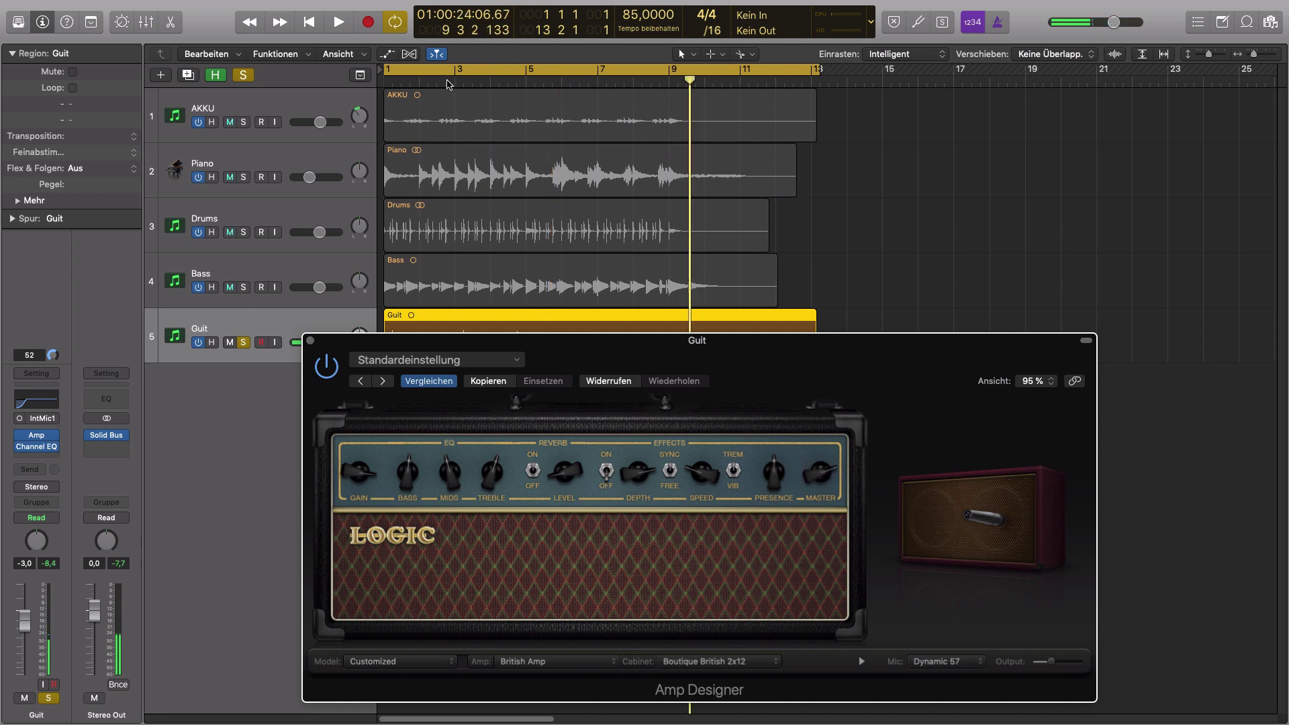
# Step: Play the guitar from around bar 3 and readjust the amp's Master level by ear
pyautogui.doubleClick(450, 78)
pyautogui.click(793, 485)
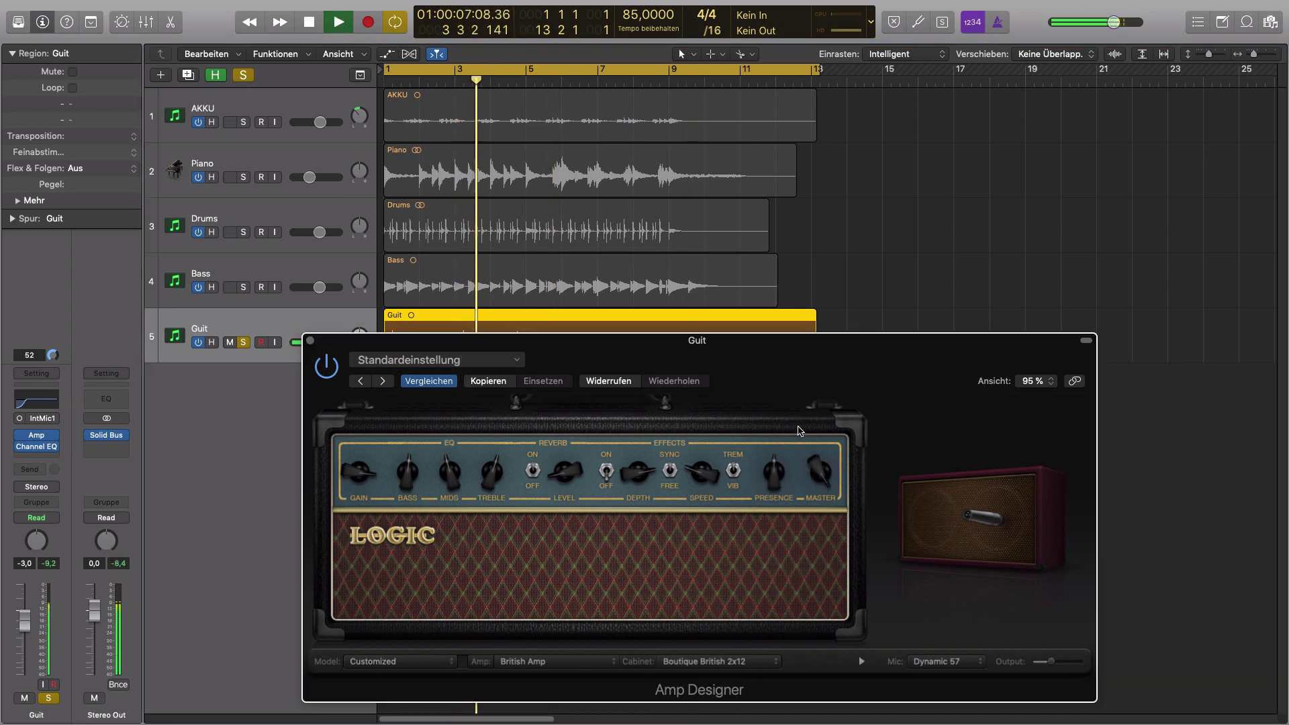
pyautogui.moveTo(818, 470)
pyautogui.mouseDown()
pyautogui.moveTo(816, 460)
pyautogui.moveTo(810, 481)
pyautogui.mouseUp()
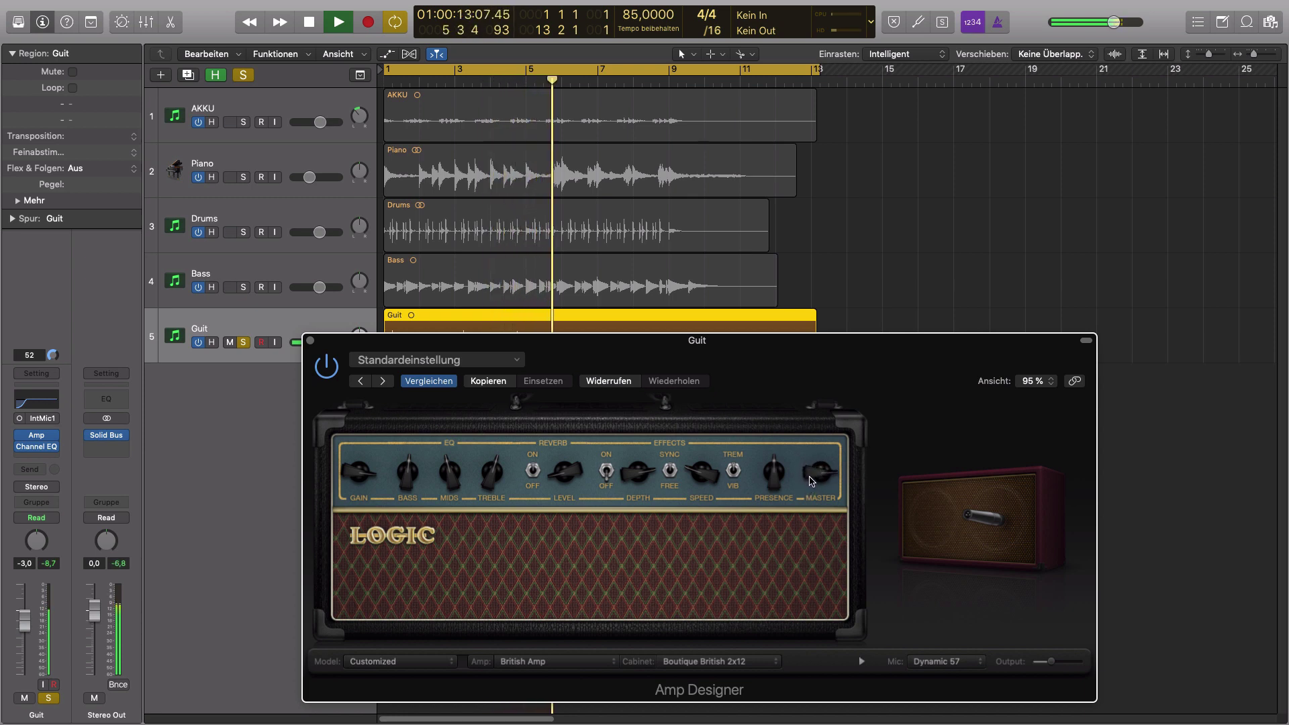
pyautogui.press('space')
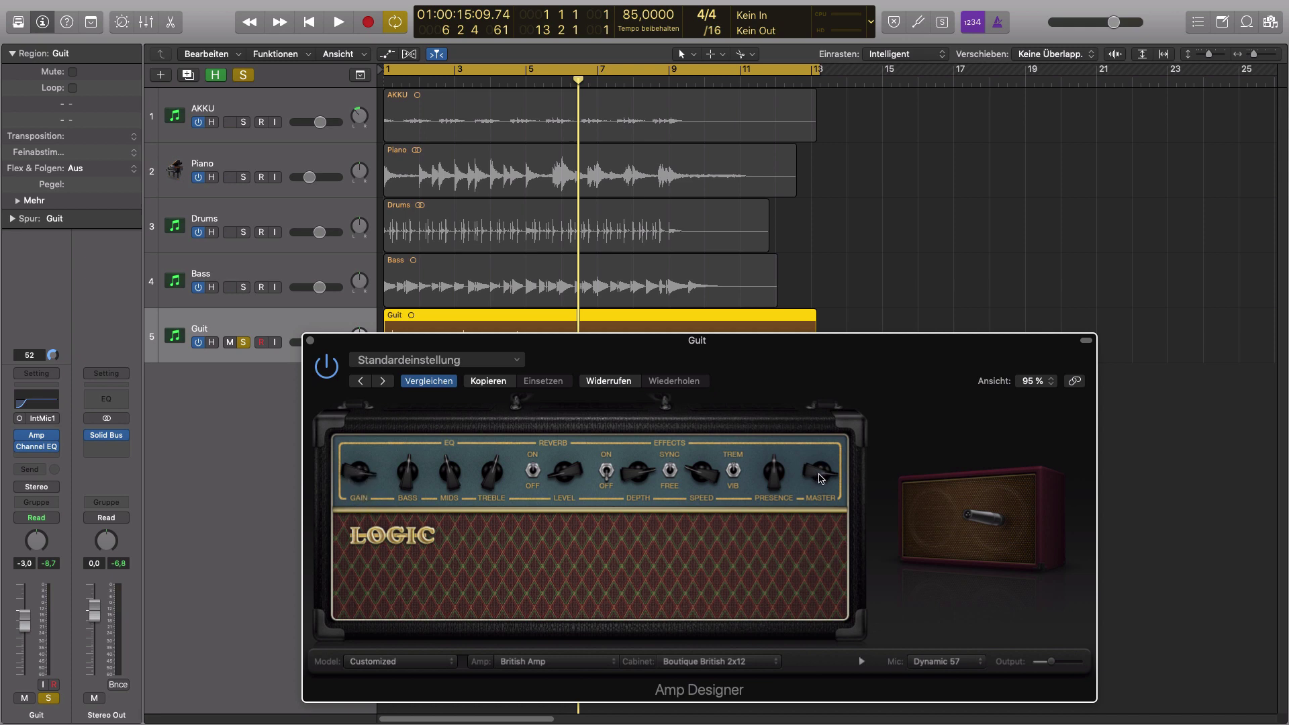
# Step: Unsolo the Guit track and play the full mix with Amp Designer bypassed before switching the plug-in back on
pyautogui.moveTo(1060, 662)
pyautogui.press('s')
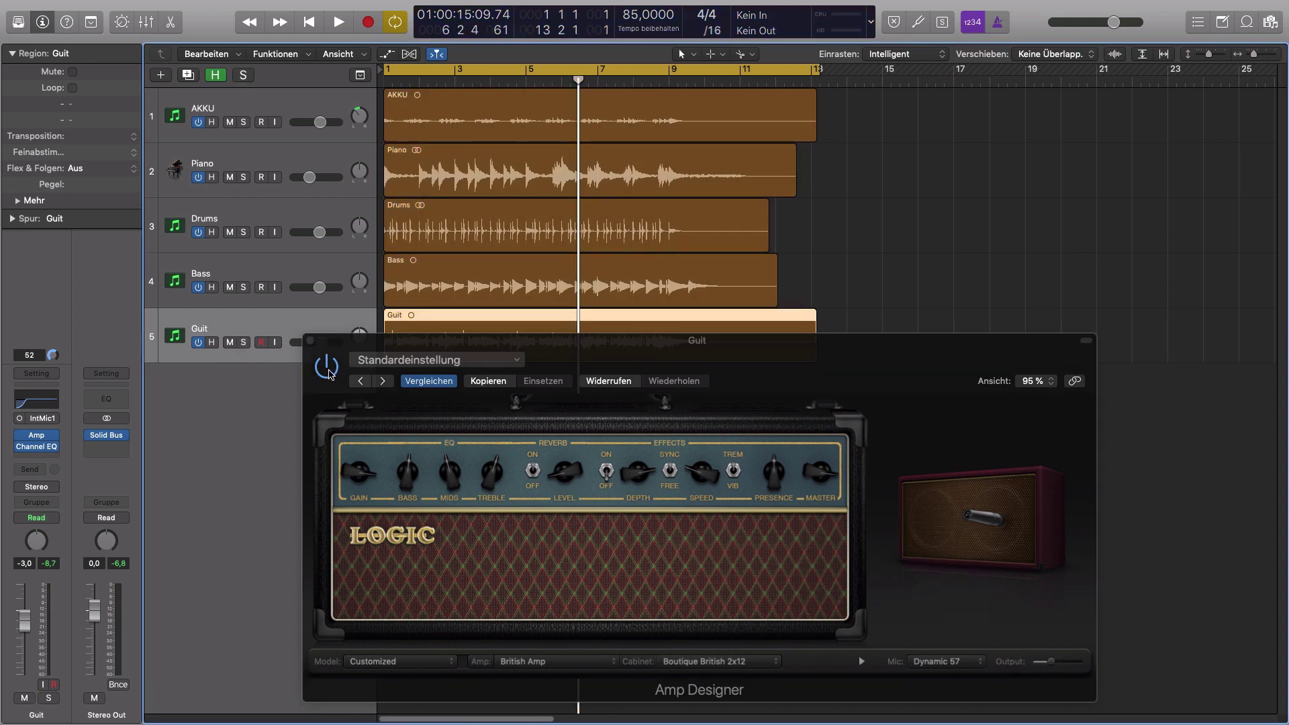
pyautogui.click(327, 368)
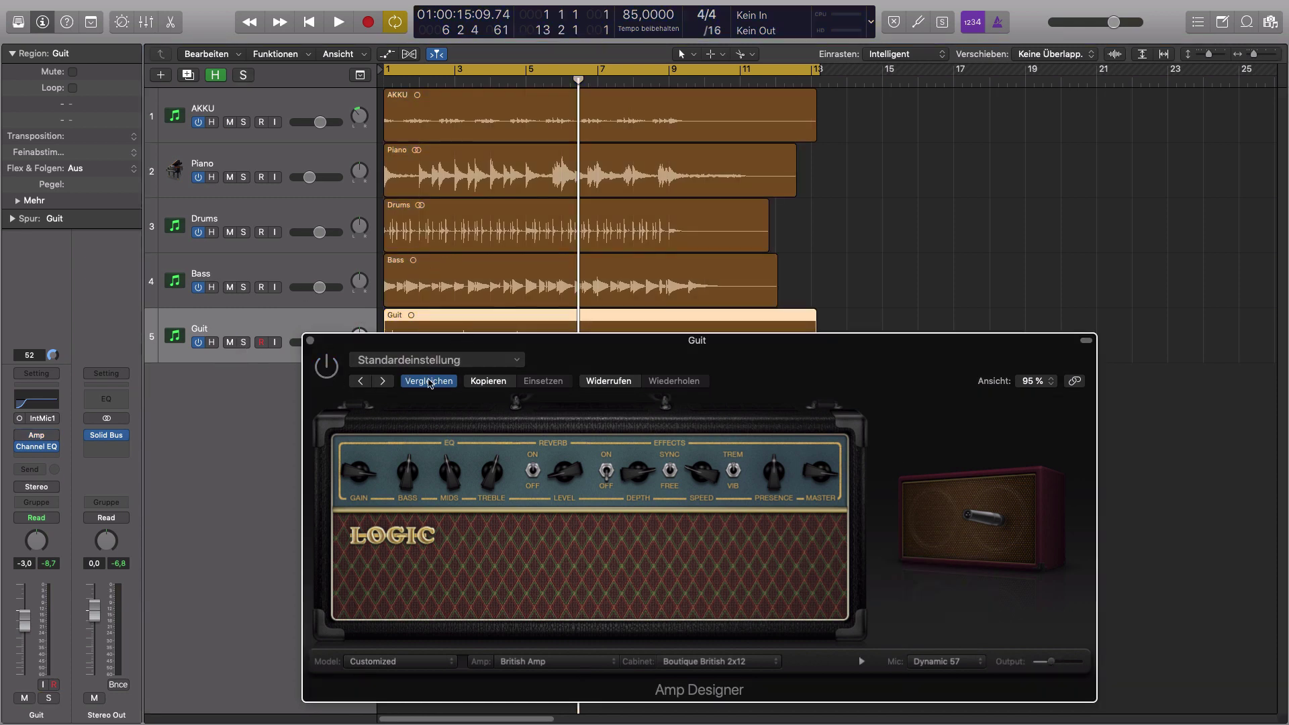
pyautogui.press('space')
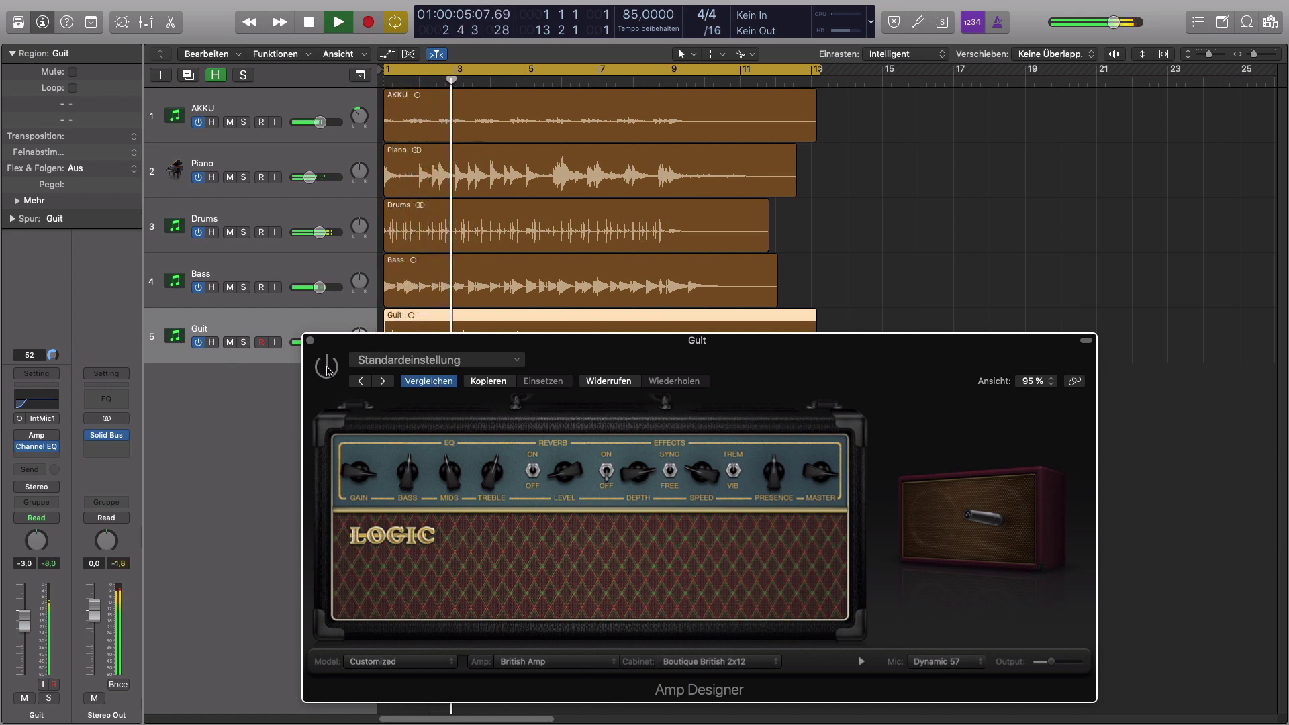
pyautogui.click(327, 366)
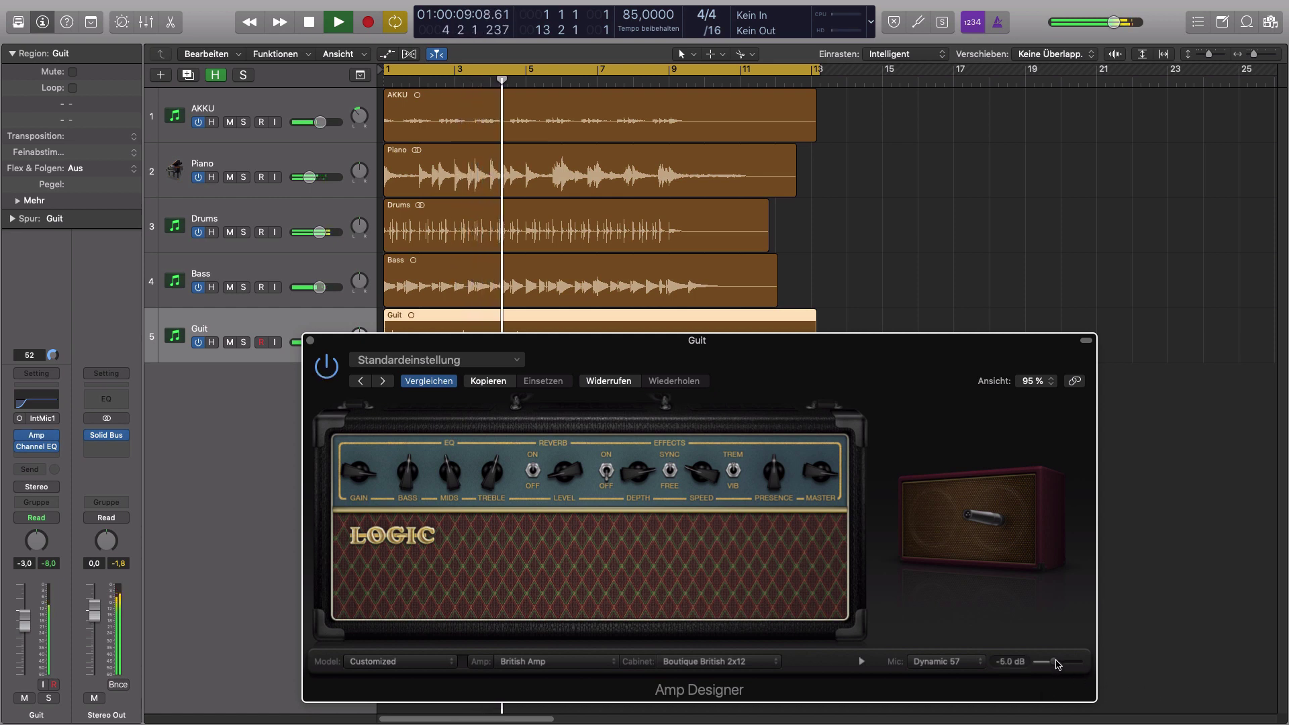
# Step: Set the amp's Output to about -5 dB and compare the mix with Amp Designer bypassed and active during playback
pyautogui.moveTo(1058, 665); pyautogui.dragTo(1054, 665)
pyautogui.moveTo(925, 487)
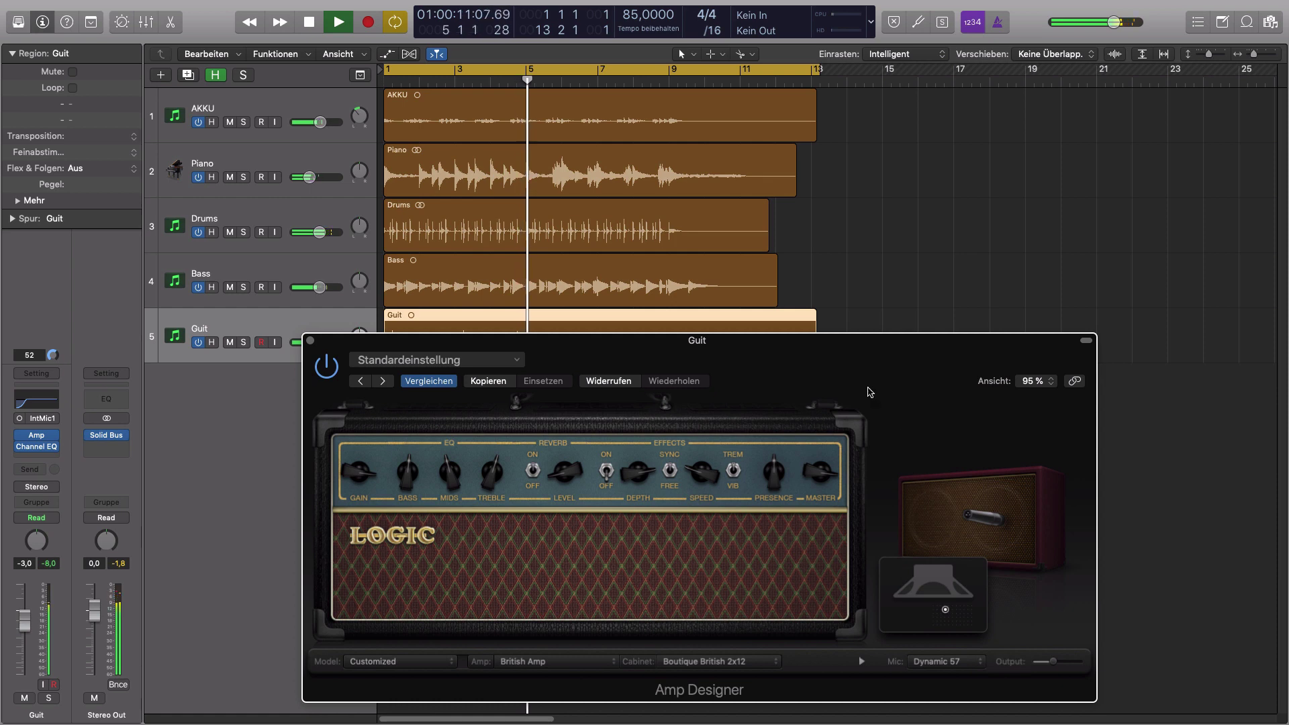
pyautogui.click(324, 369)
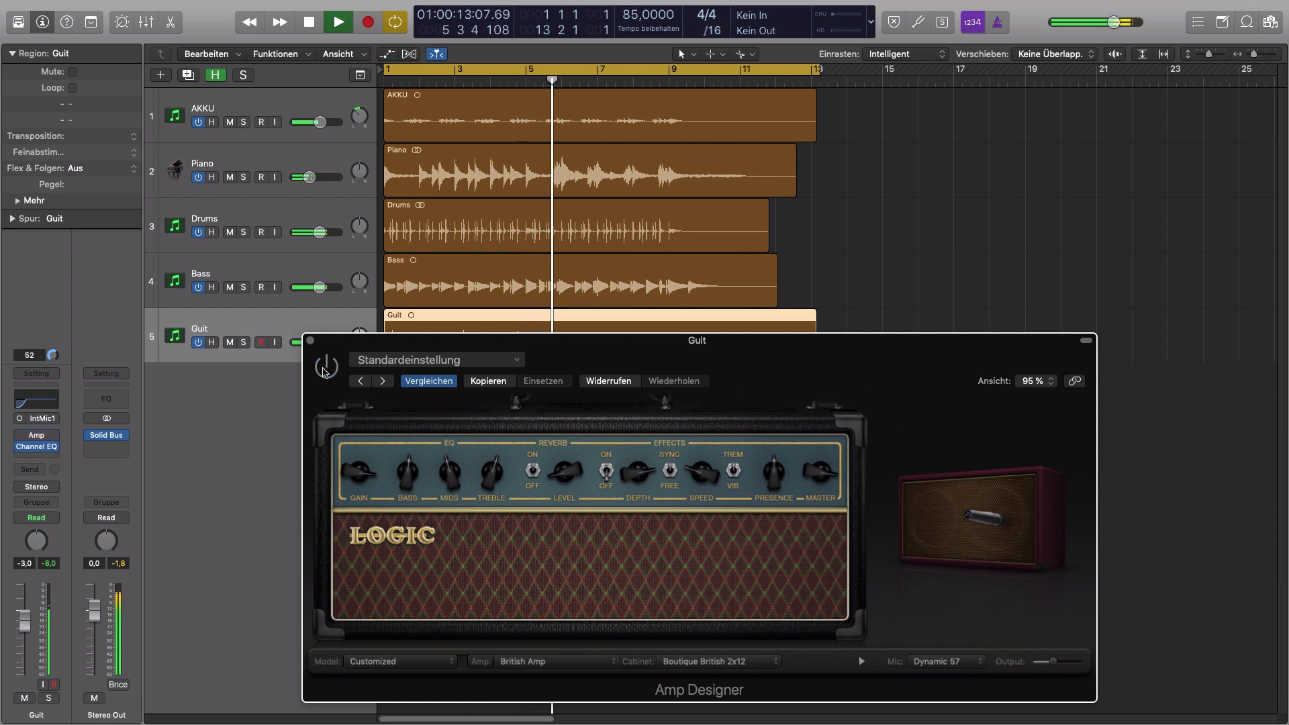
pyautogui.click(324, 369)
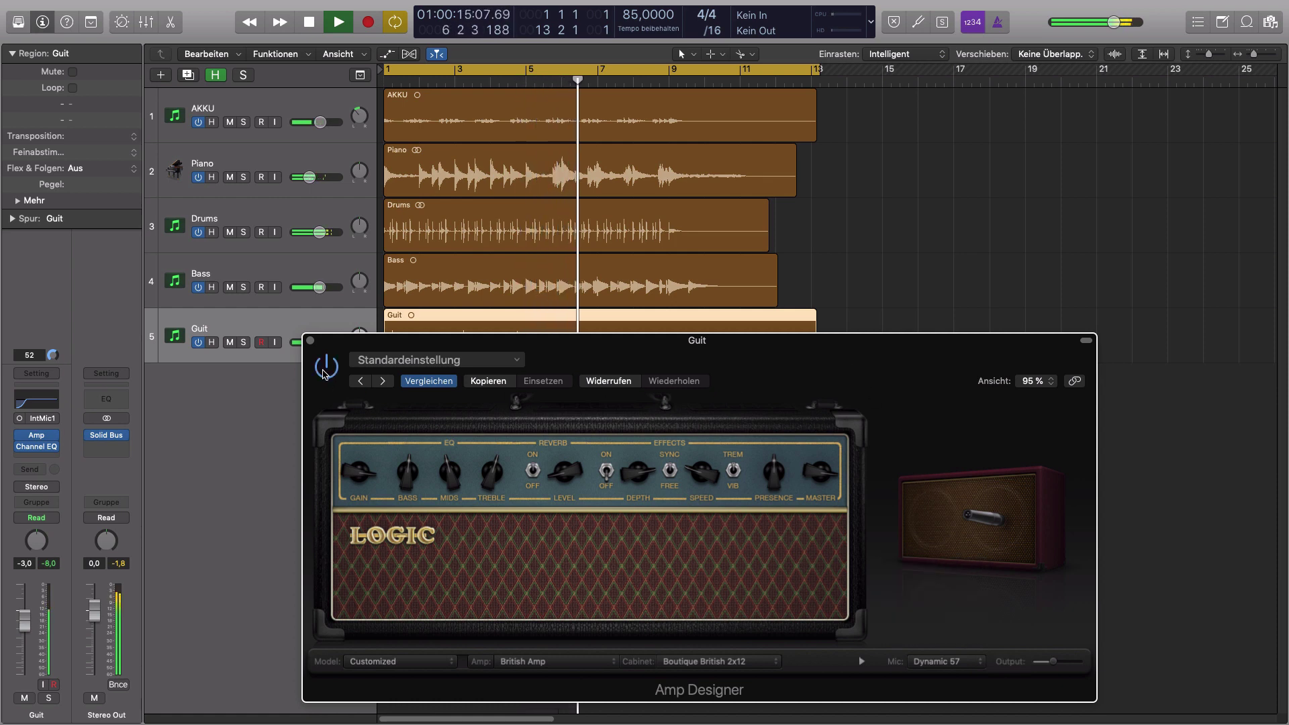
# Step: Lower the amp's Output to about -6.5 dB while listening to the mix, stop playback and reposition the plug-in window
pyautogui.moveTo(639, 371); pyautogui.dragTo(724, 171)
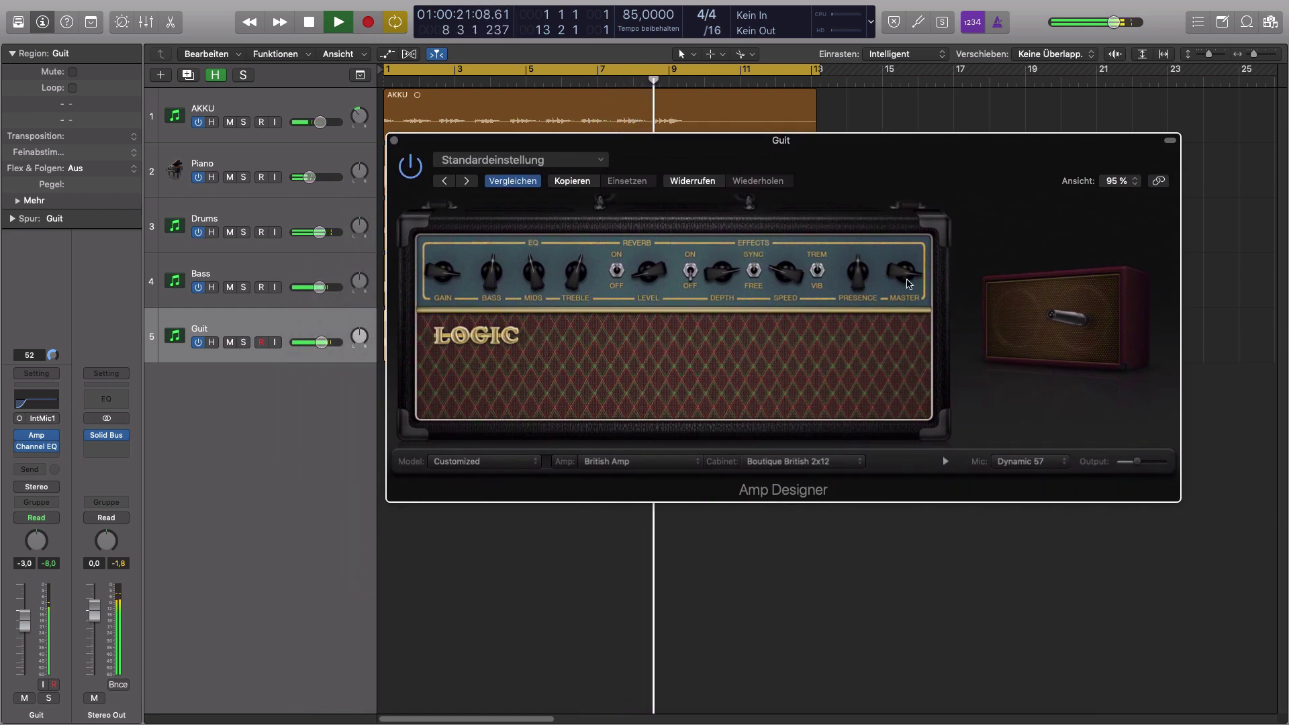
pyautogui.moveTo(1140, 465)
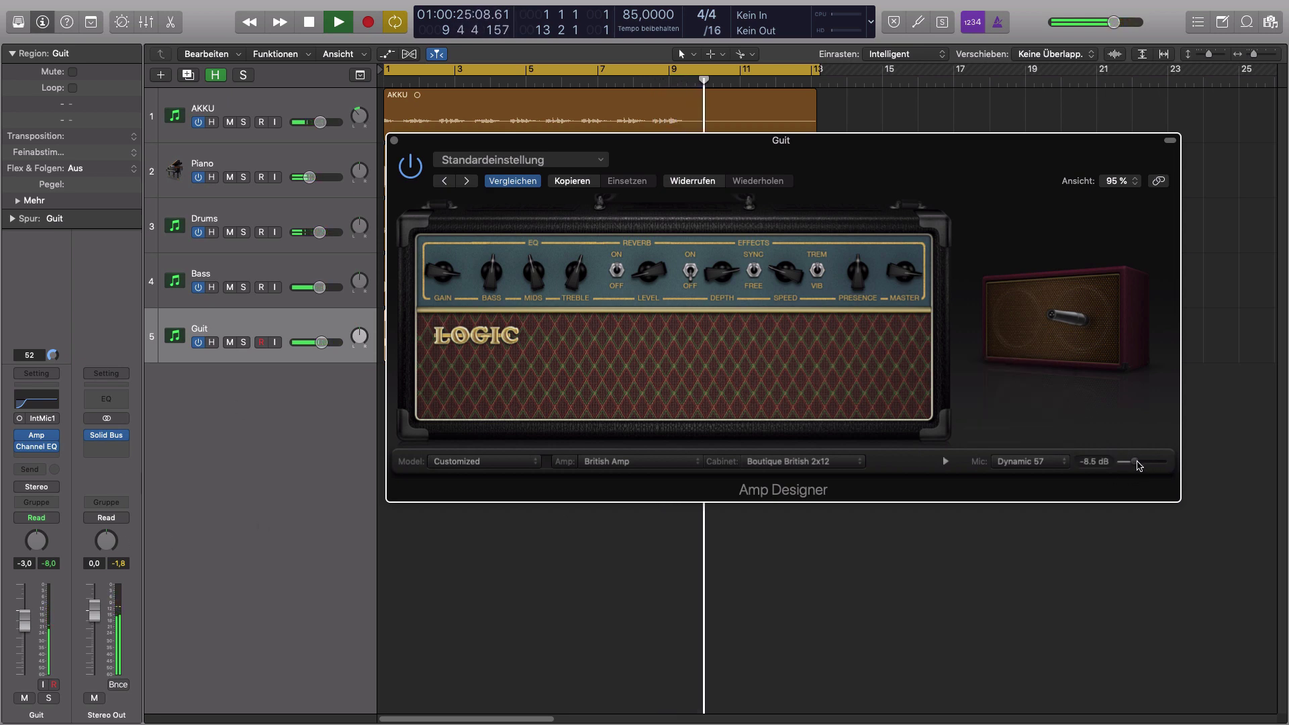
pyautogui.press('space')
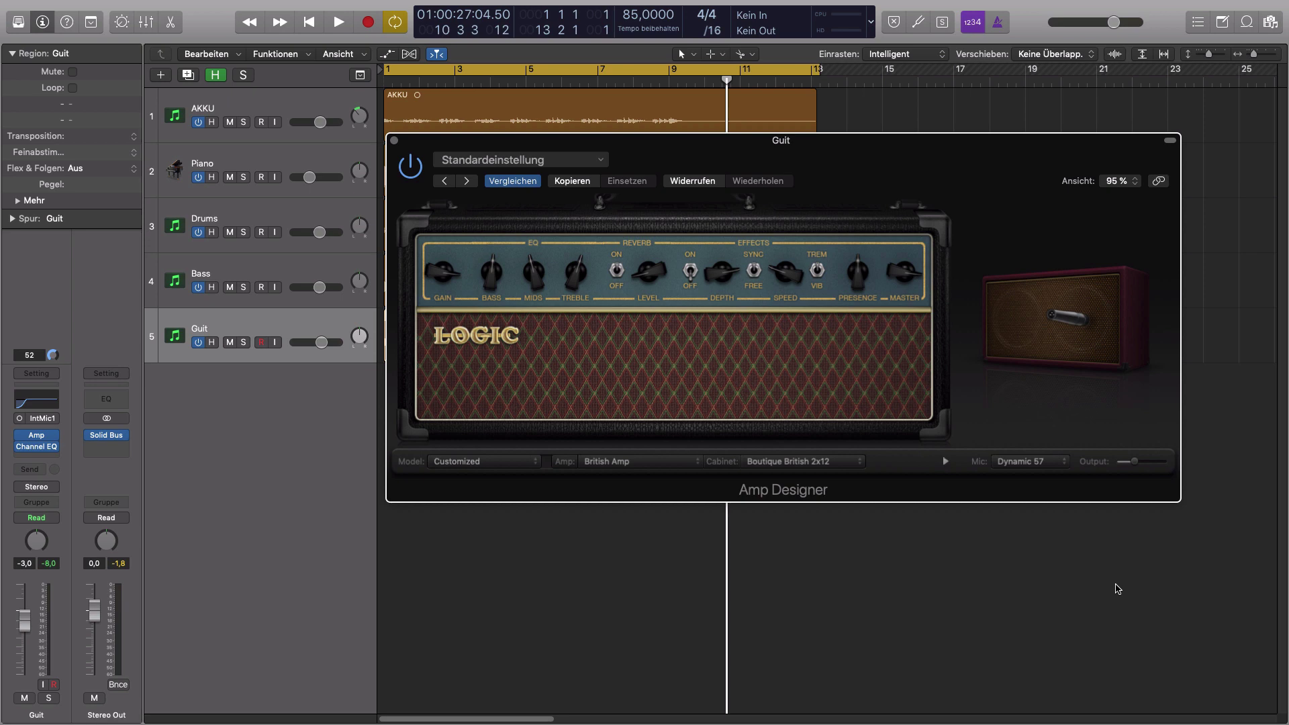
pyautogui.moveTo(998, 164); pyautogui.dragTo(938, 180)
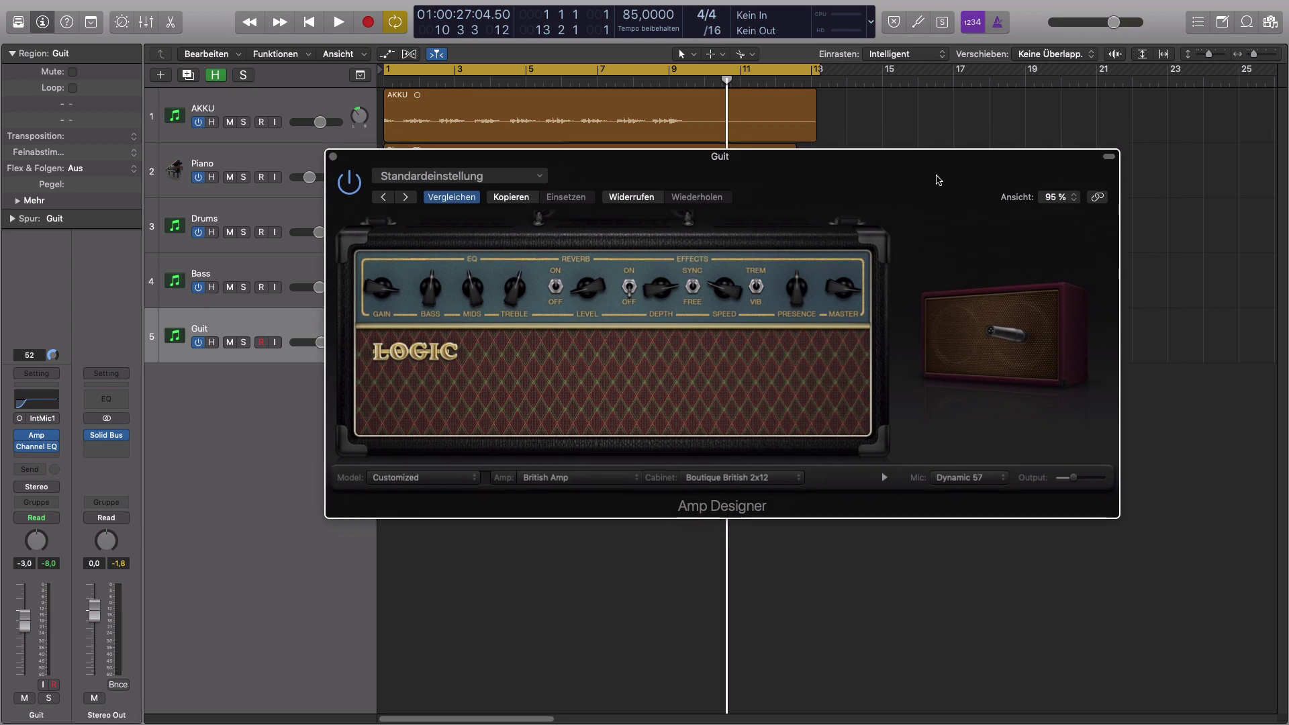